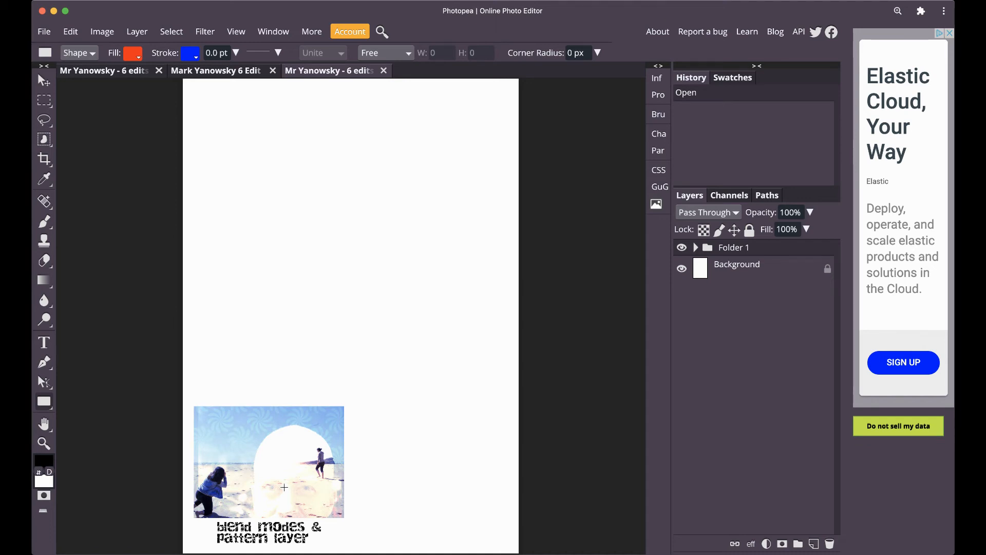
Step: Expand Folder 1 and examine its text, pattern fill, photo and shape layers one by one
left_click(697, 247)
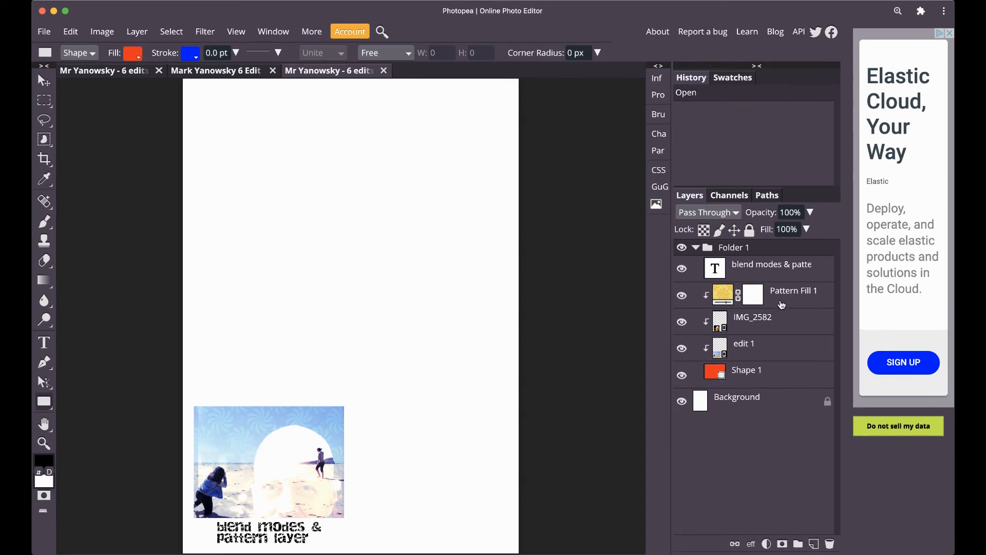
left_click(822, 274)
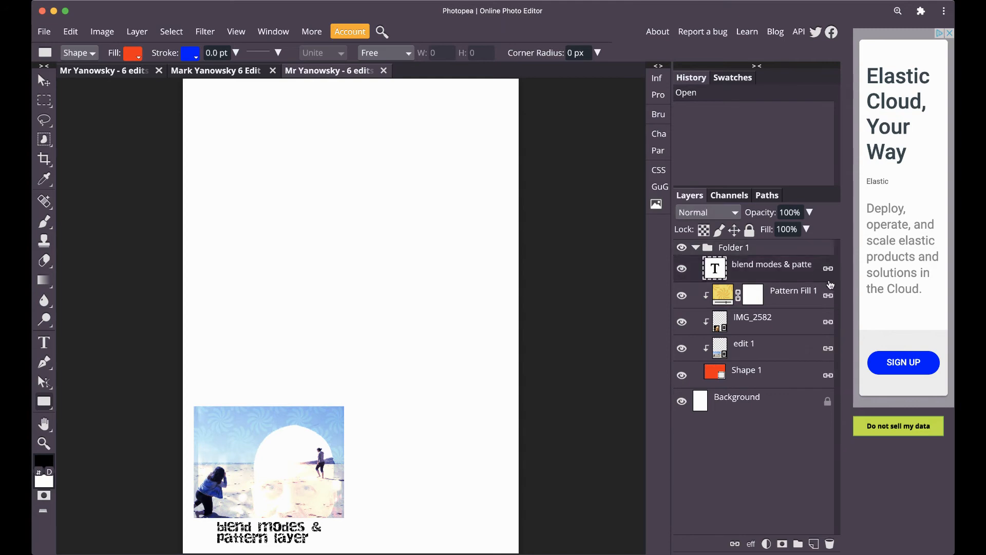
left_click(813, 306)
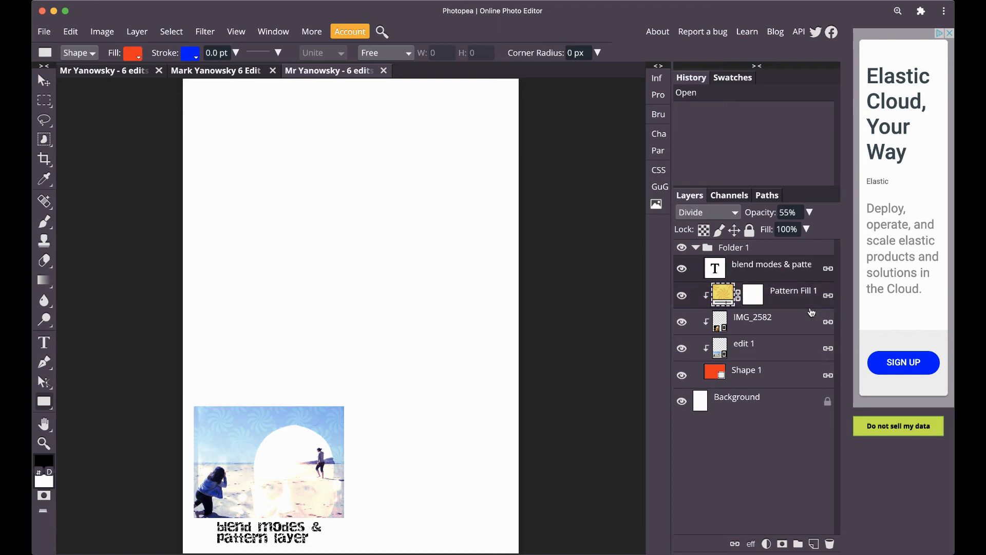
left_click(809, 329)
left_click(808, 355)
left_click(803, 377)
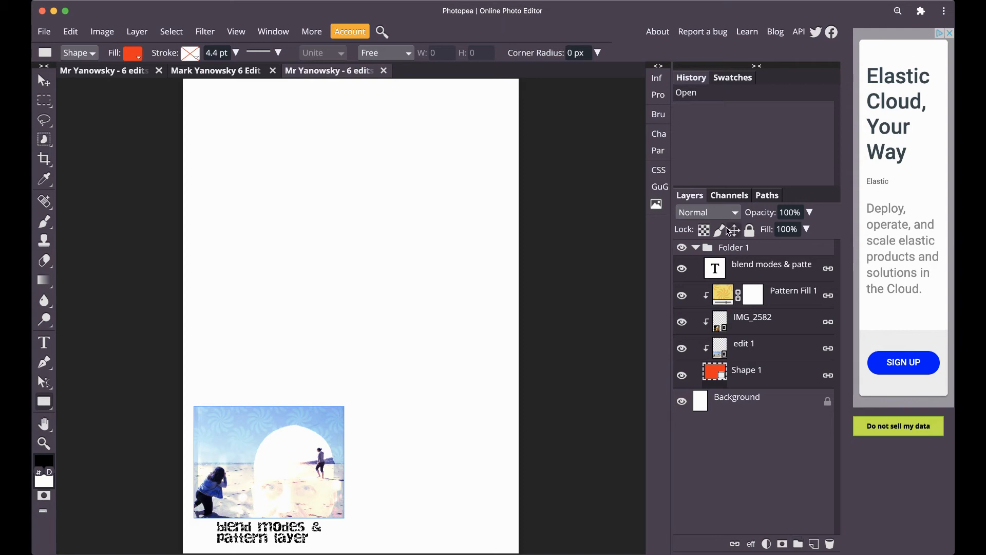
Step: Rename Folder 1 as "EDIT ONE - BEACH" and collapse it
left_click(735, 248)
double_click(735, 249)
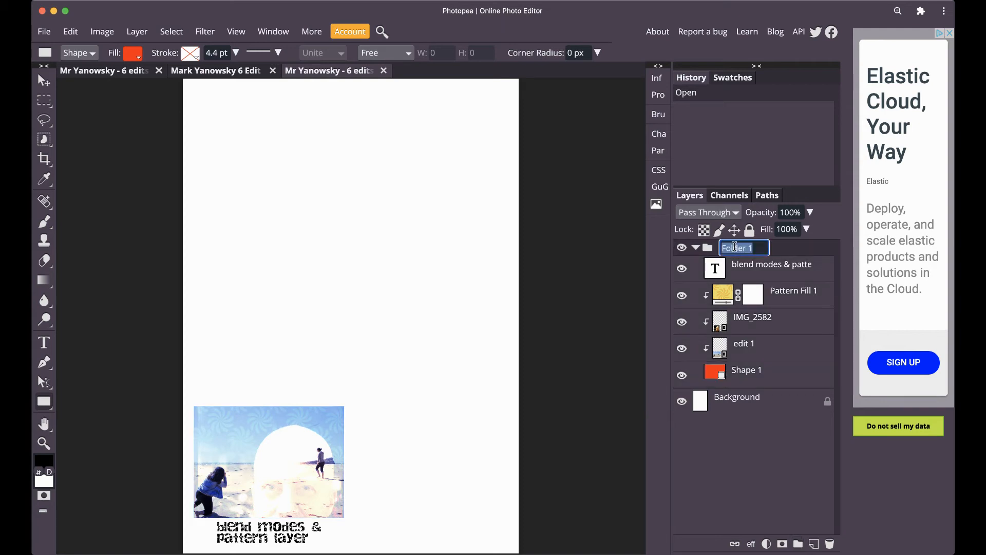
type("ED")
type("IT ONE - BEA")
type("CH")
left_click(812, 251)
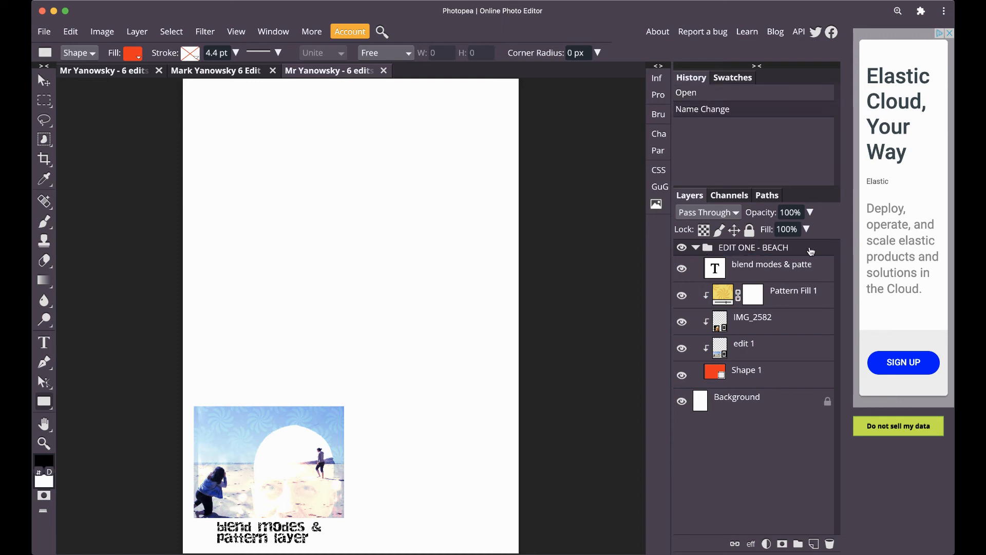
left_click(696, 248)
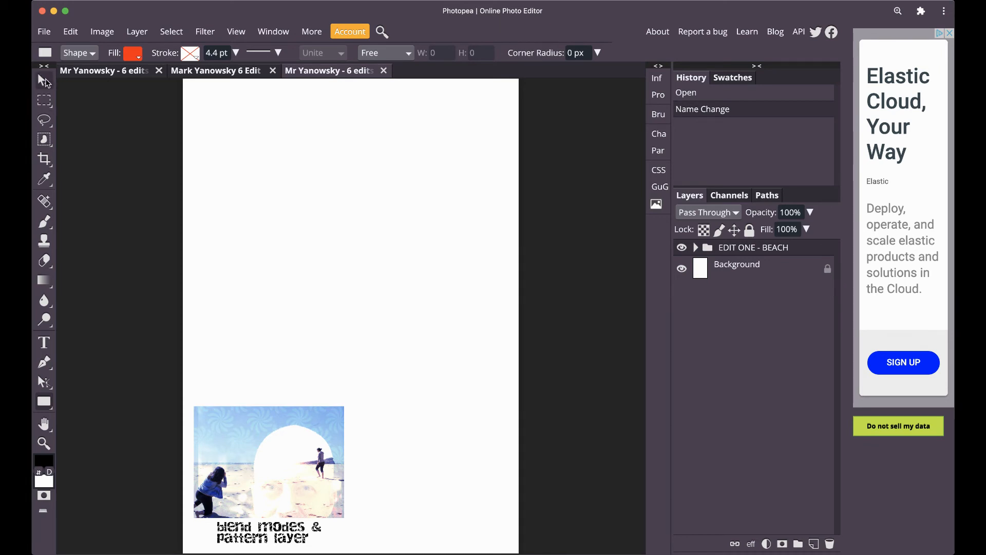
Step: Move the EDIT ONE - BEACH folder to the upper-left corner of the page and scale it proportionally to about 74%
left_click(44, 82)
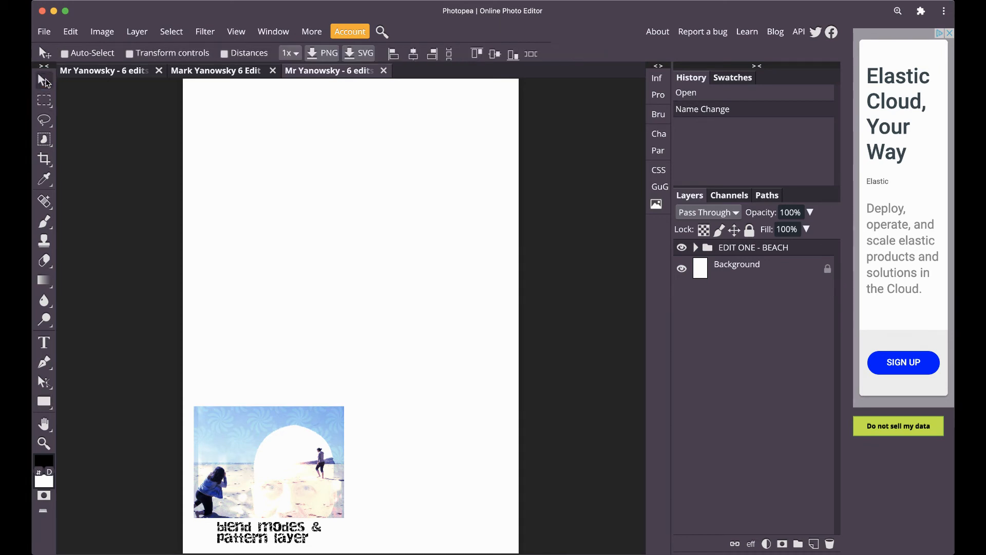
left_click_drag(190, 400, 263, 159)
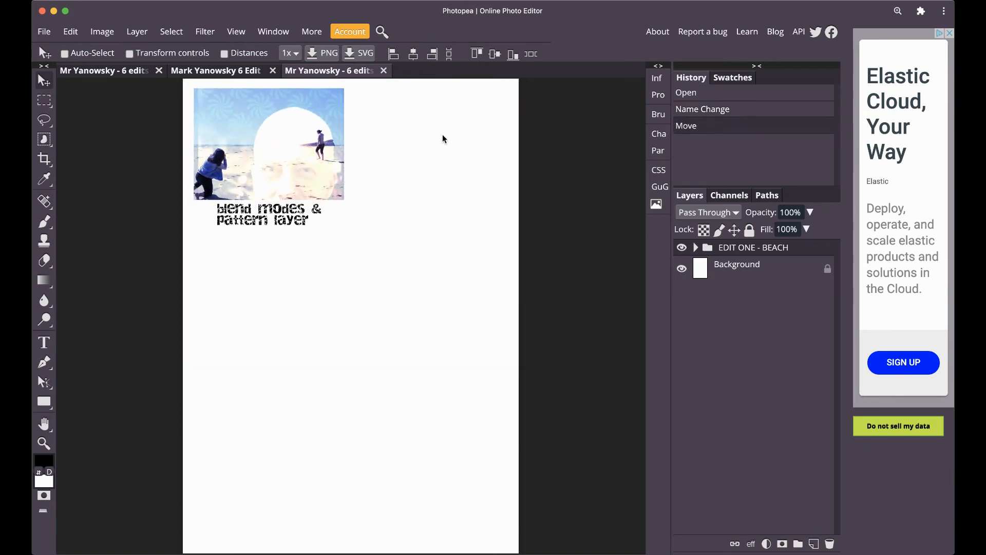
left_click(129, 54)
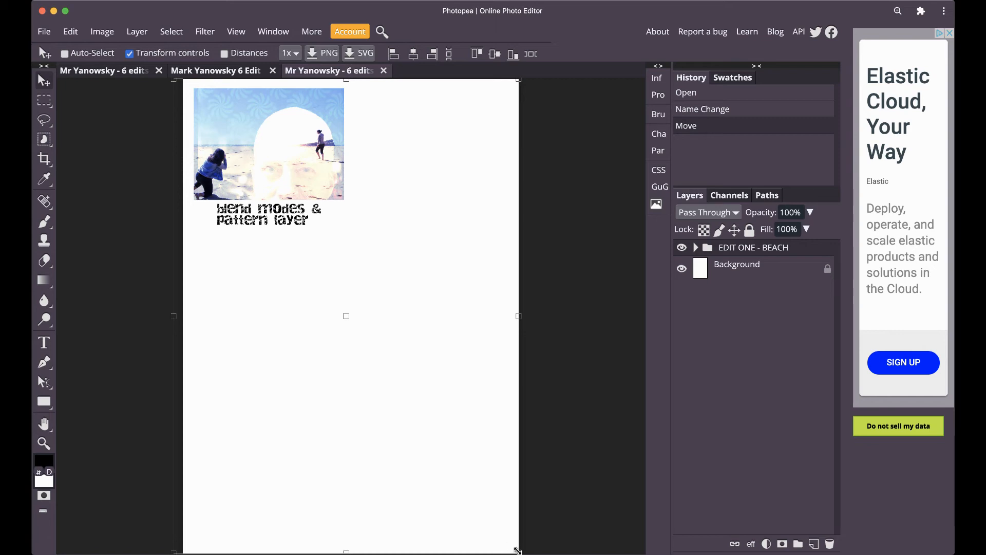
left_click(518, 550)
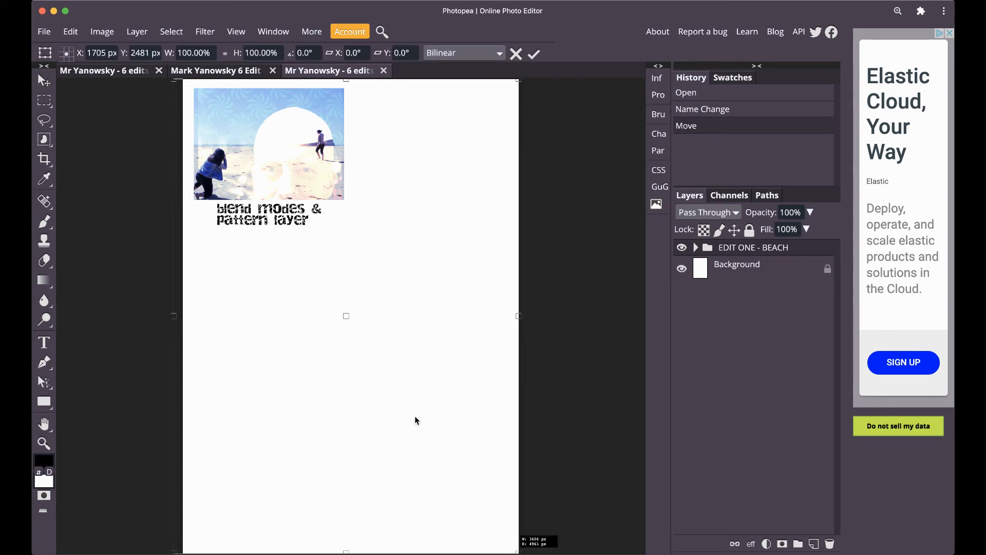
left_click_drag(518, 552, 432, 416)
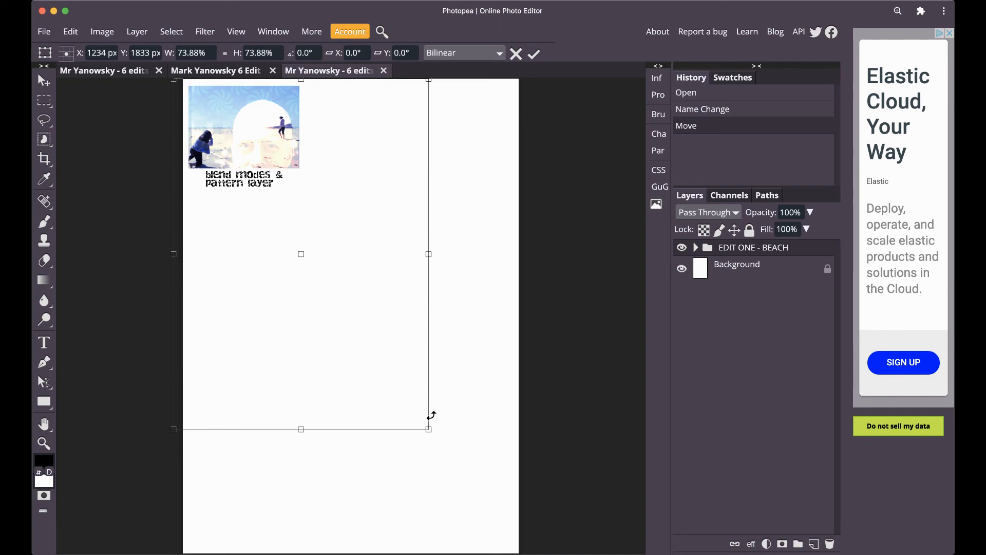
left_click(535, 54)
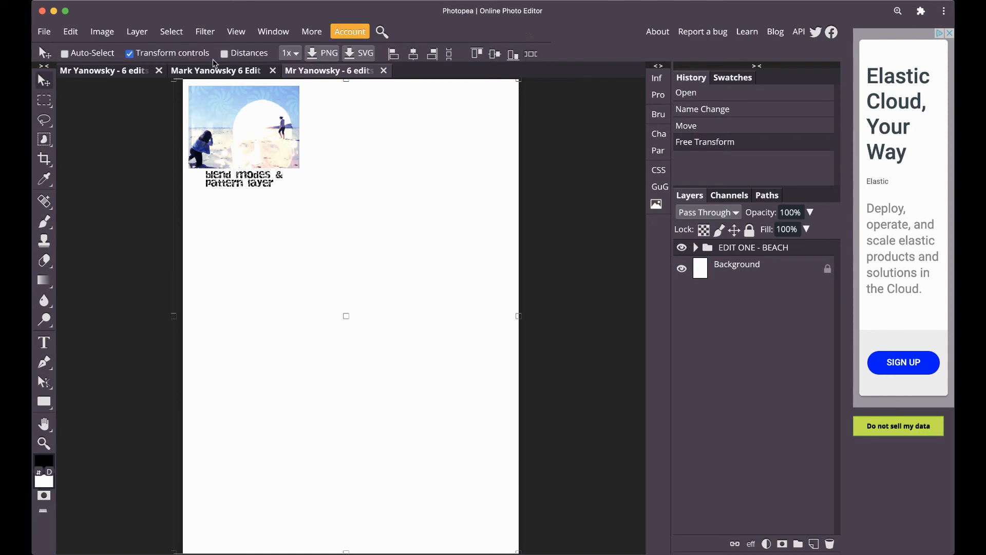
left_click(129, 54)
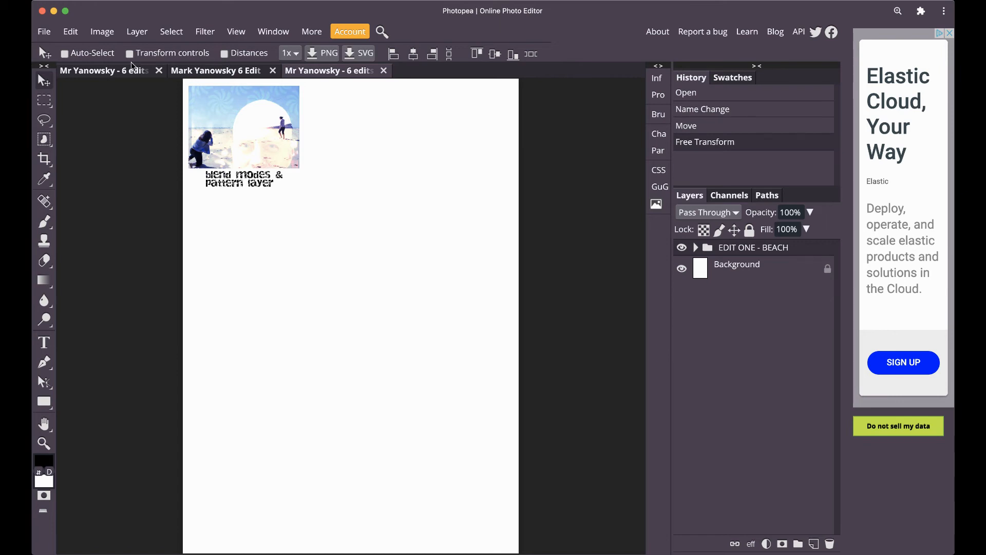
Step: Draw a rectangle with a 15 pt solid blue stroke in the upper-right area of the page, beside the beach edit
left_click(43, 404)
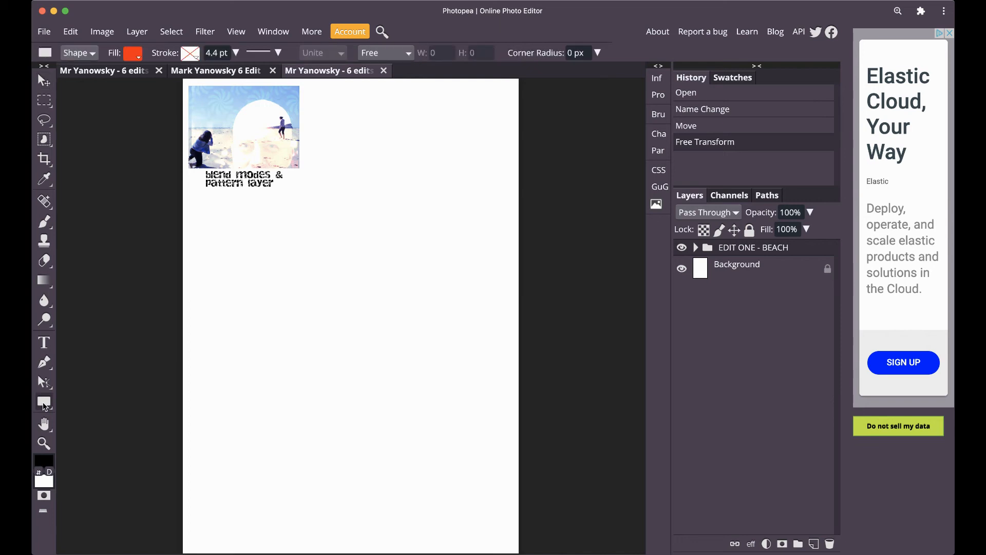
right_click(44, 406)
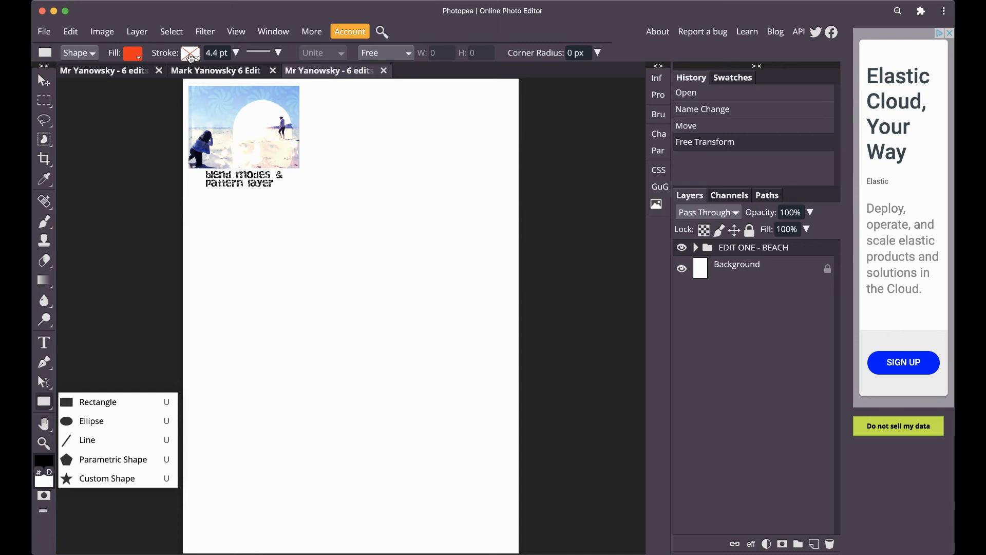
left_click(189, 57)
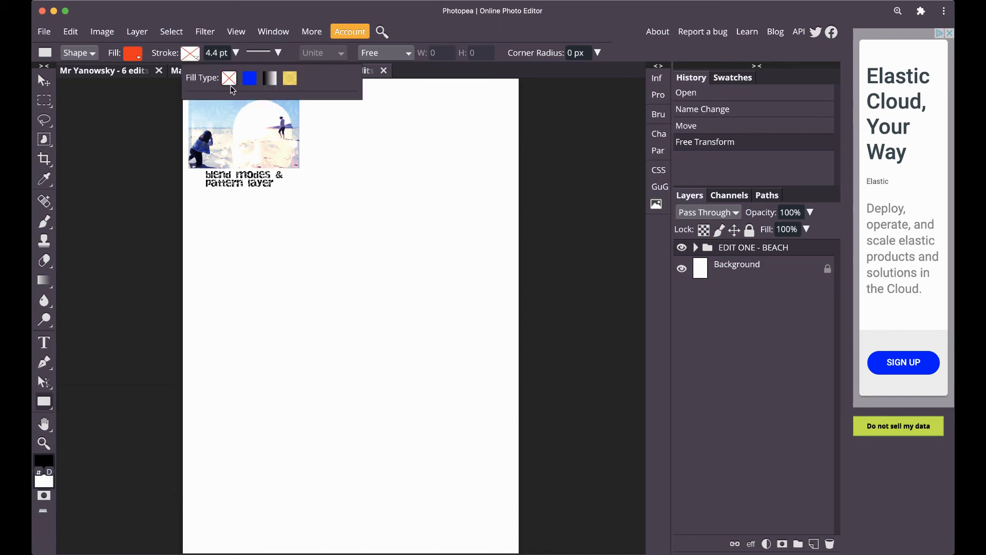
left_click(251, 81)
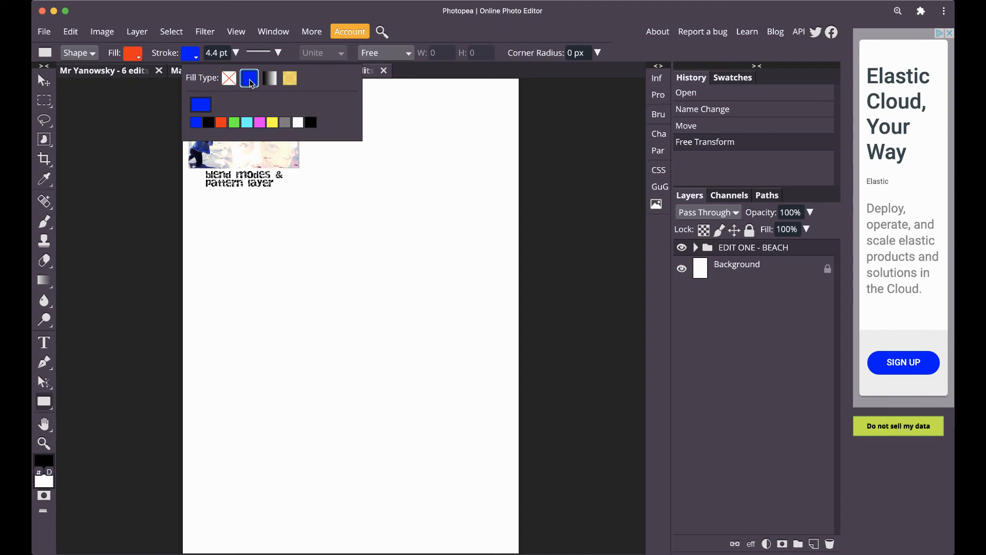
left_click(236, 52)
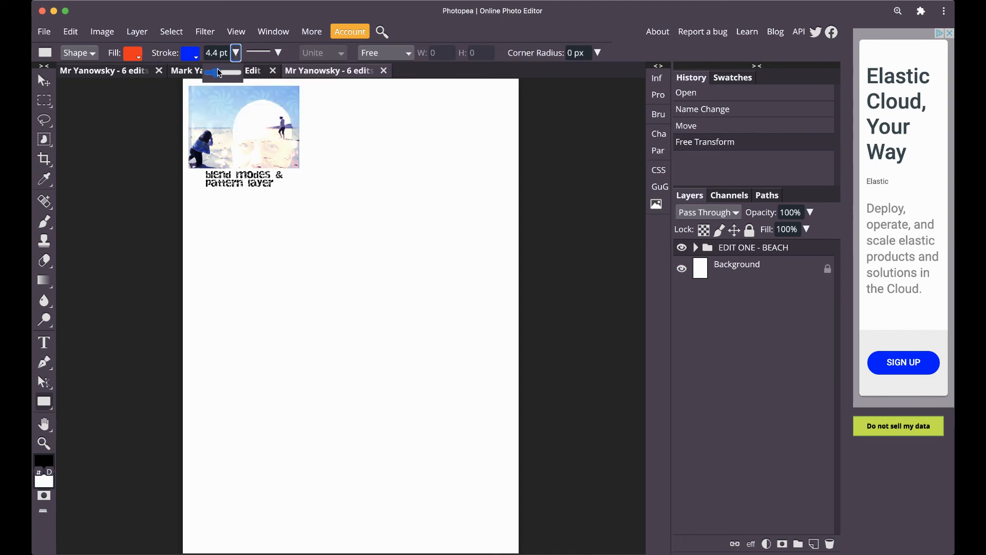
left_click_drag(219, 75, 218, 75)
mouse_move(351, 92)
left_mouse_down()
mouse_move(365, 171)
mouse_move(444, 209)
mouse_move(509, 214)
left_mouse_up()
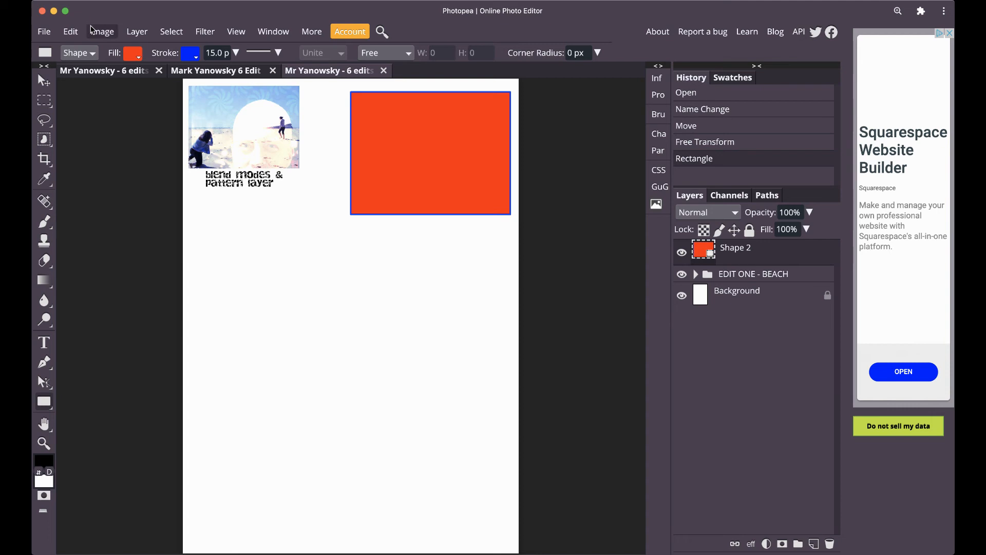
Step: Place the cat close-up photo, scale it to about 58%, and position it so it covers the red rectangle
left_click(45, 32)
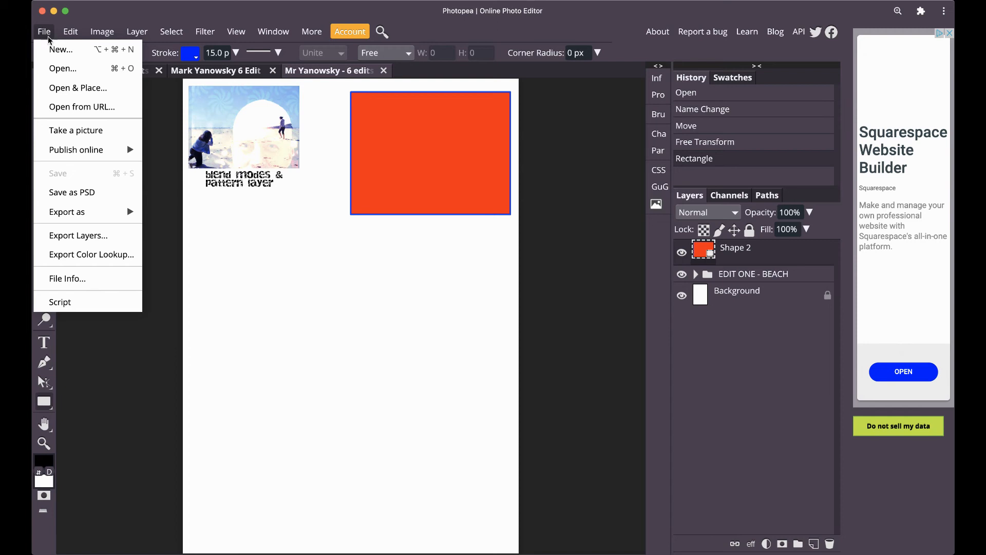
left_click(61, 91)
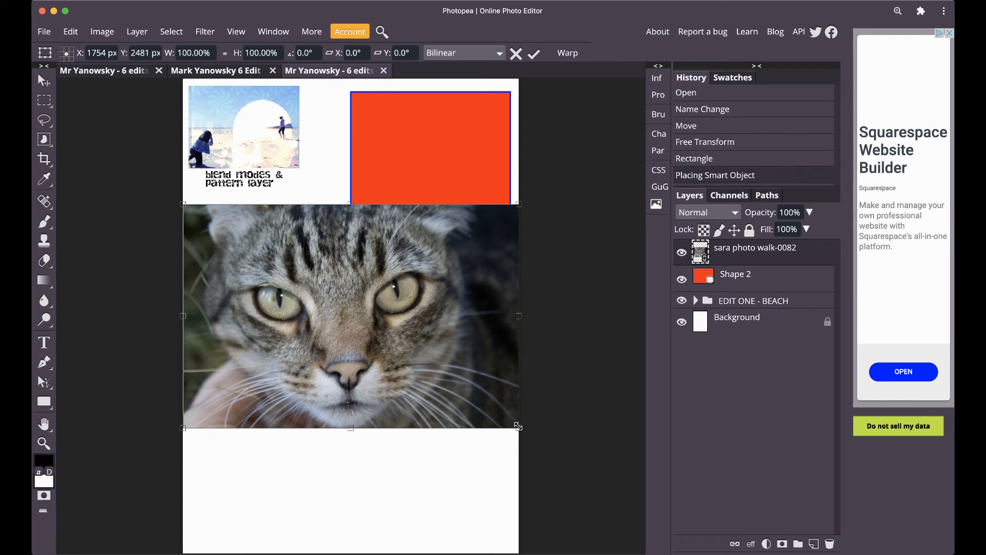
left_click_drag(518, 426, 364, 323)
left_click_drag(334, 286, 491, 175)
left_click_drag(518, 213, 488, 201)
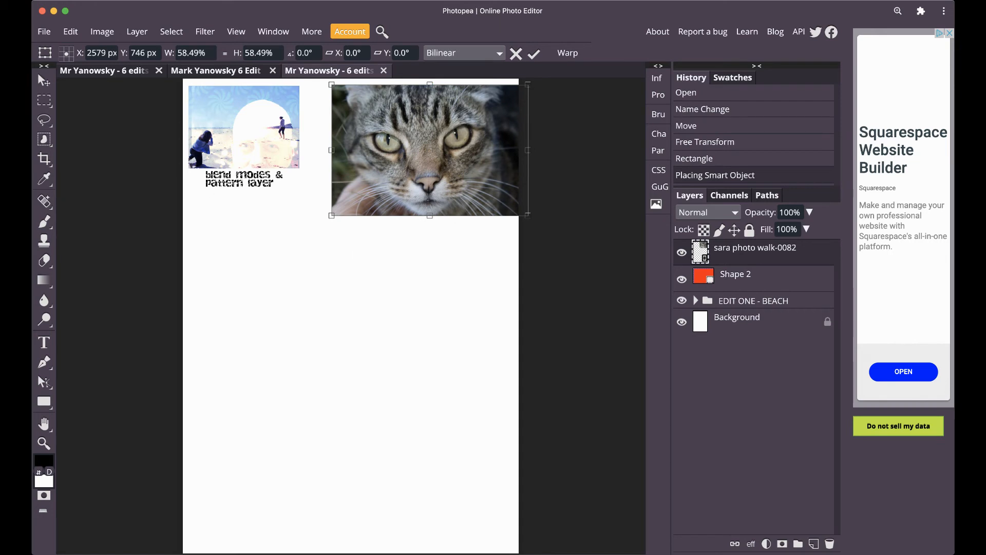
Step: Place the sunset photo "untitled shoot-3877", scale it to about 67%, and position it over the rectangle and the cat photo
left_click(47, 33)
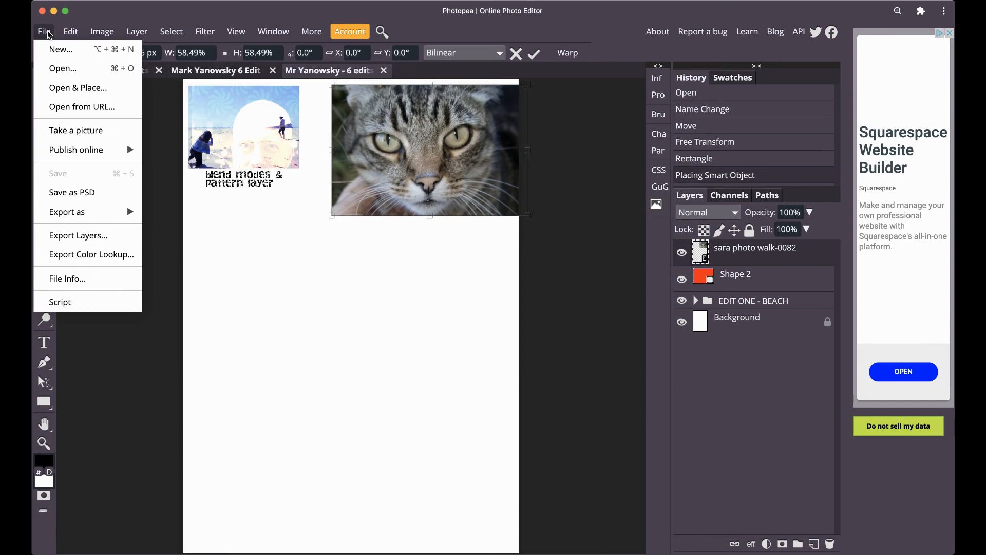
left_click(58, 91)
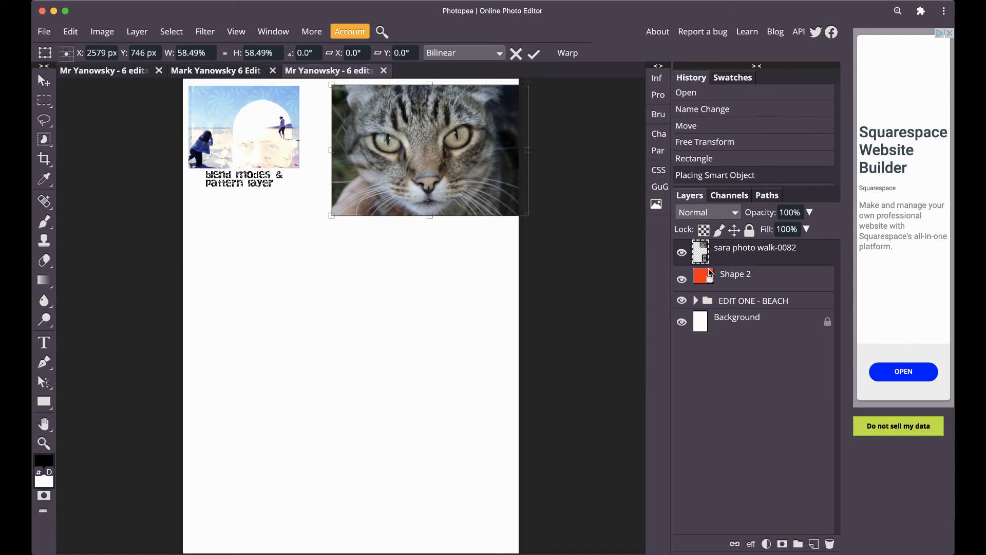
key("Return")
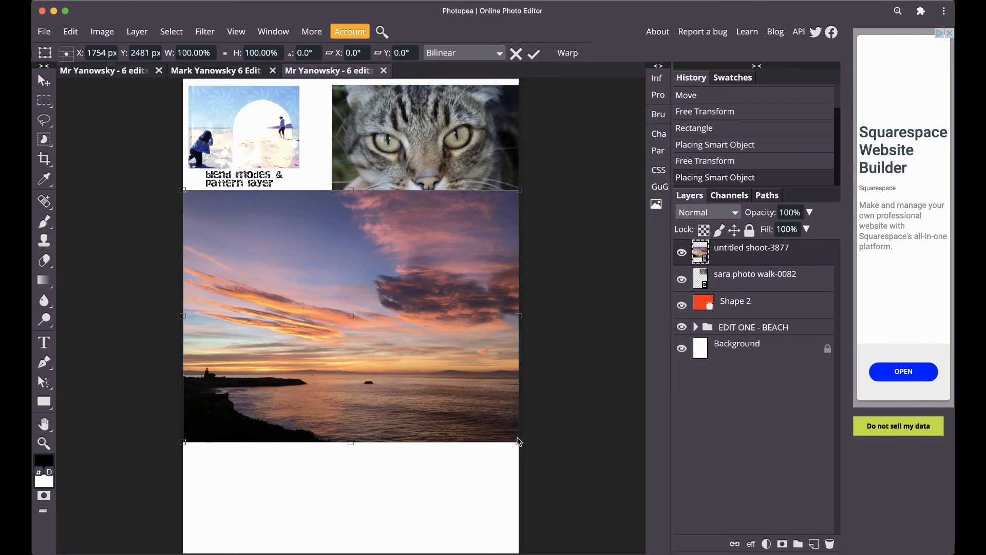
left_click_drag(518, 443, 405, 374)
left_click_drag(347, 245, 456, 150)
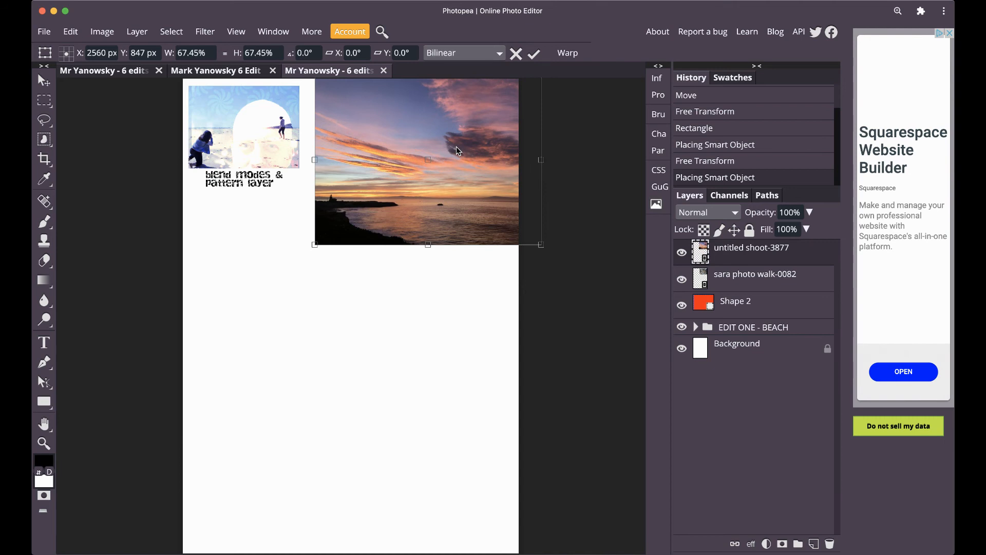
left_click(534, 54)
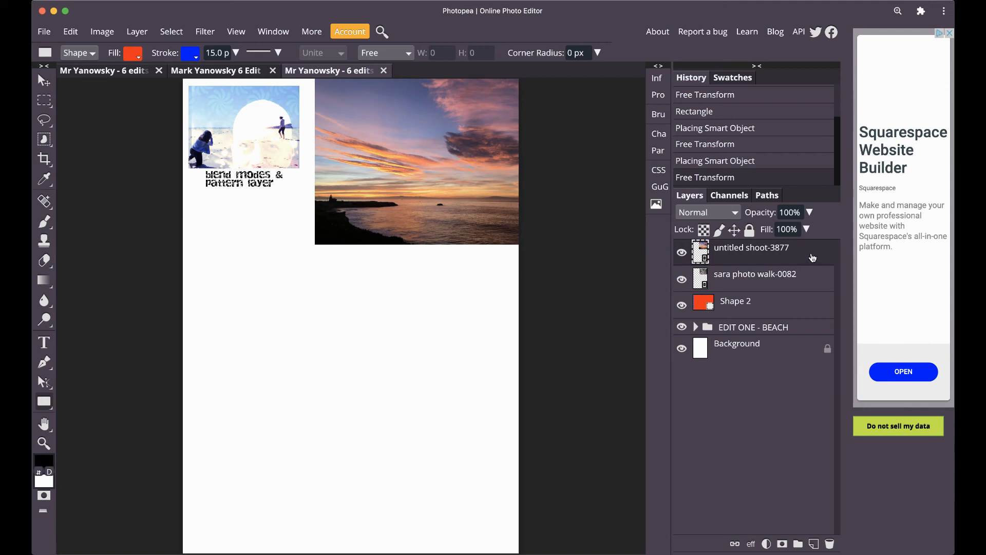
Step: Reorder the sunset layer beneath the cat photo and apply clipping masks so both photos are clipped to the rectangle
left_click_drag(812, 255, 808, 291)
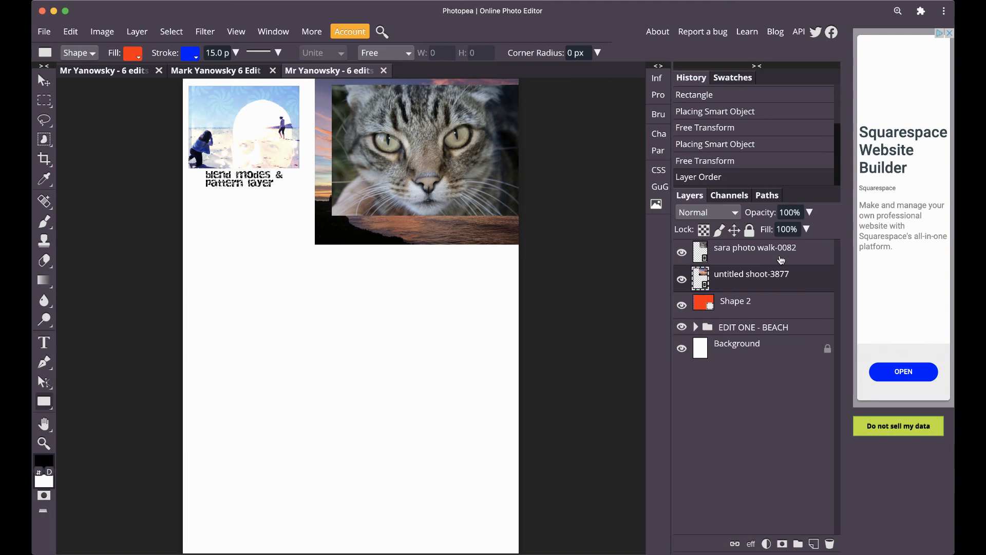
right_click(806, 284)
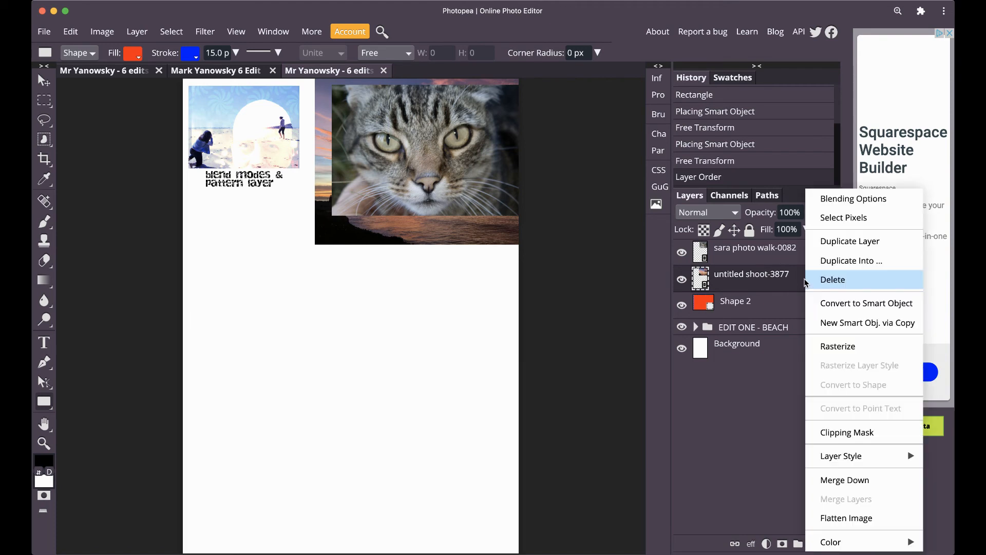
left_click(850, 431)
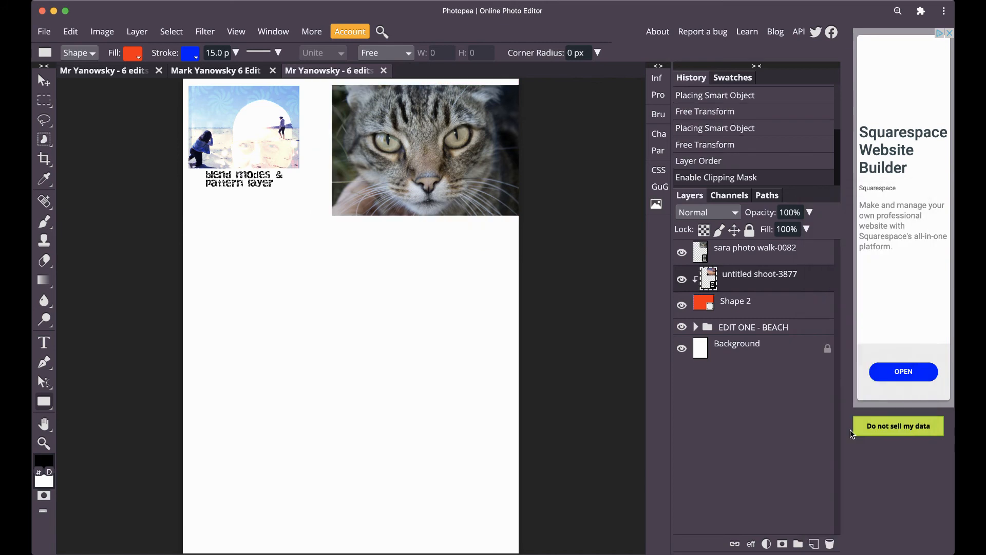
right_click(819, 255)
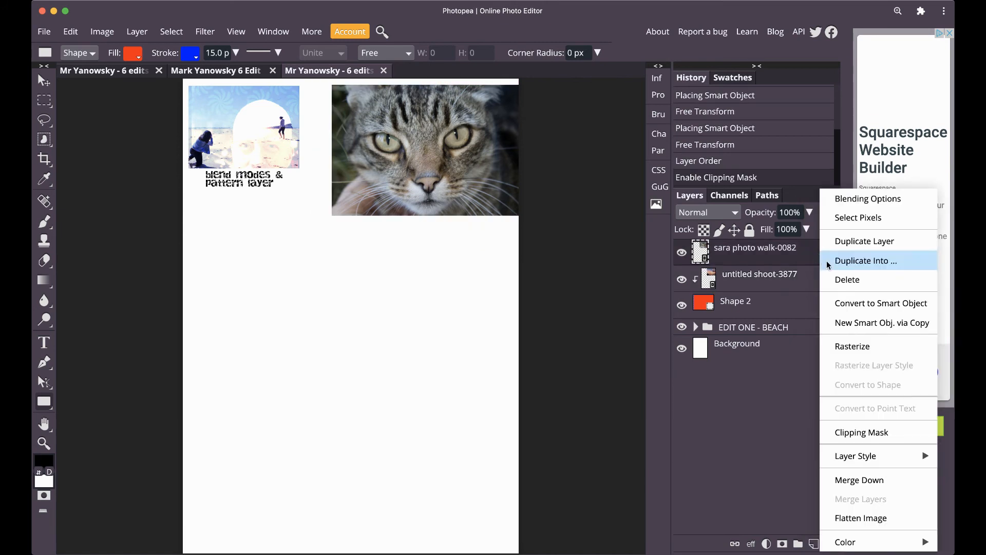
left_click(854, 436)
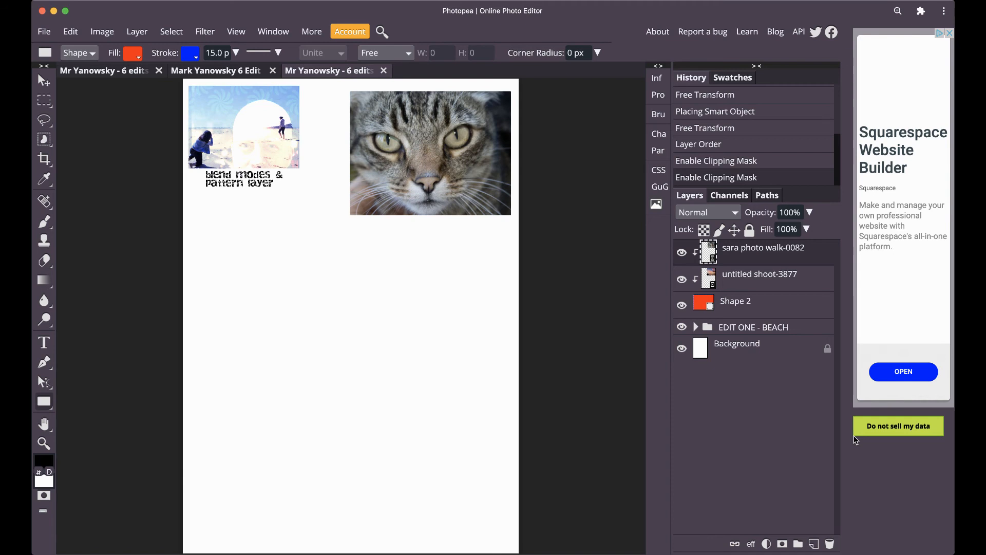
left_click(682, 254)
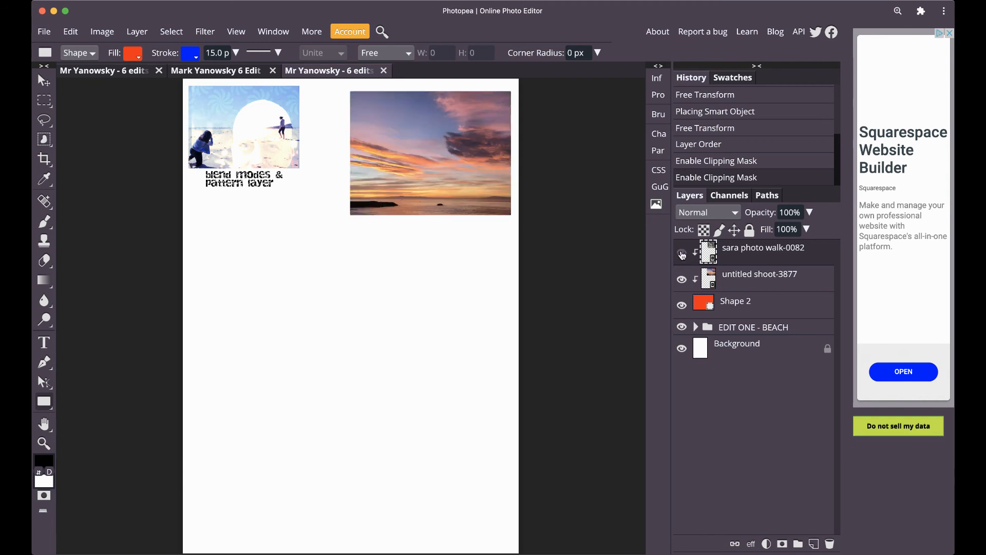
left_click(682, 253)
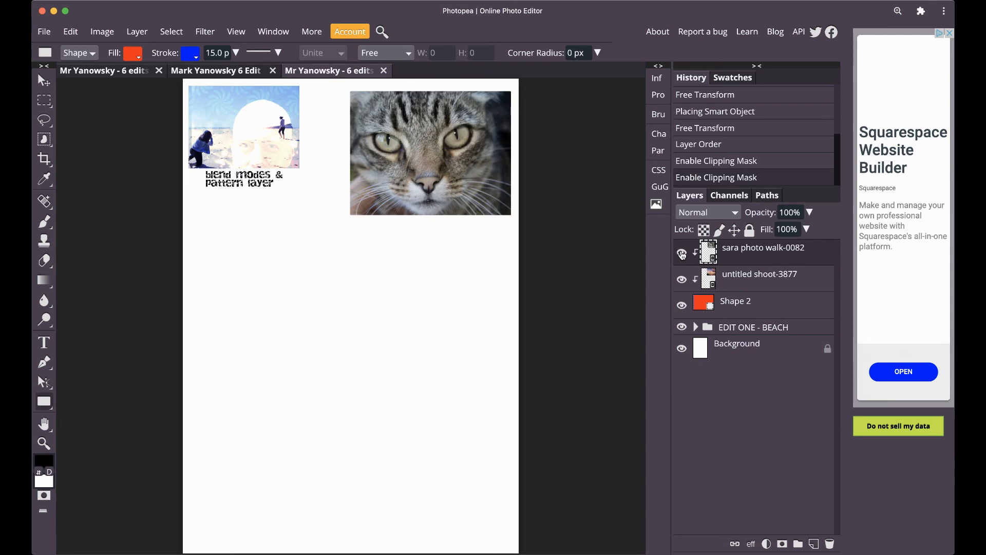
left_click(682, 253)
left_click(682, 254)
right_click(45, 123)
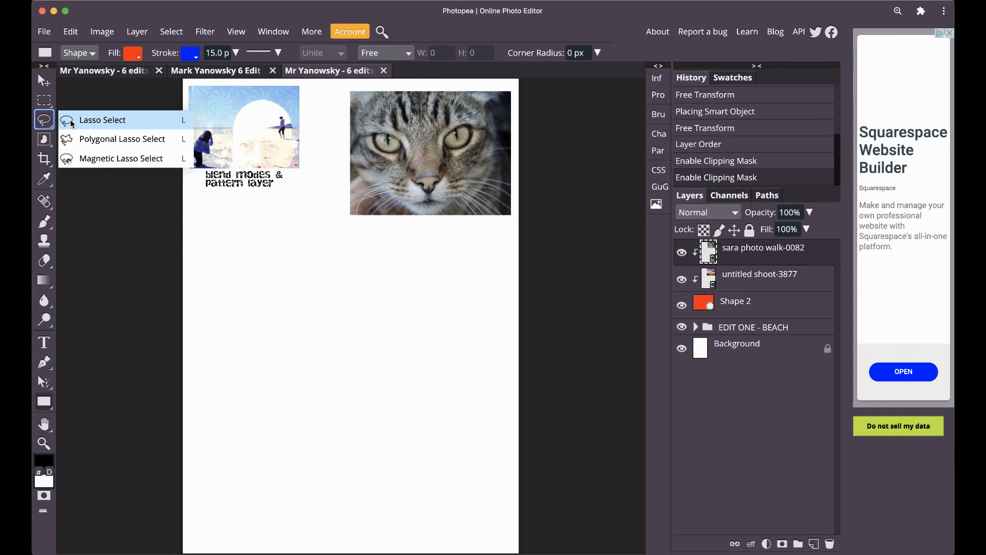
left_click(40, 120)
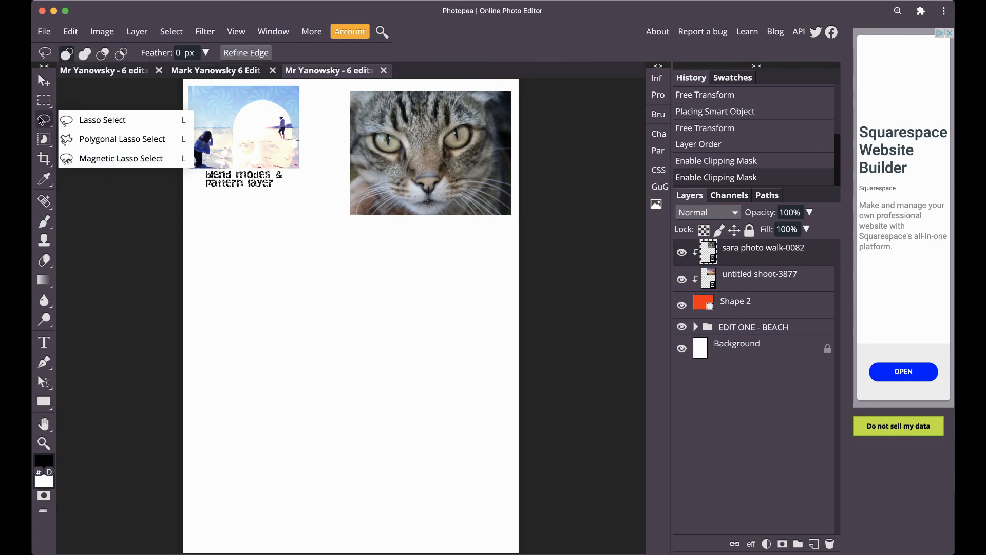
left_click(41, 120)
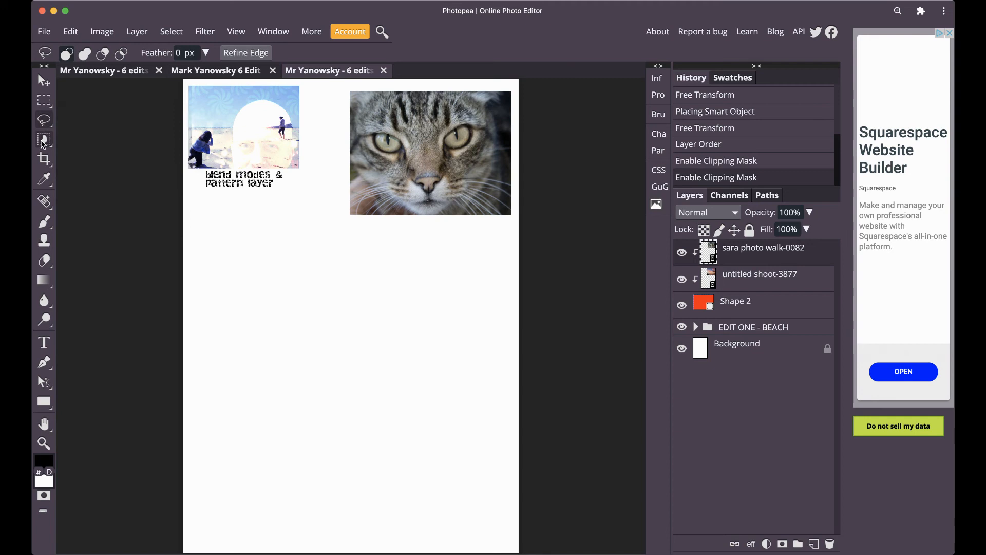
left_click(43, 142)
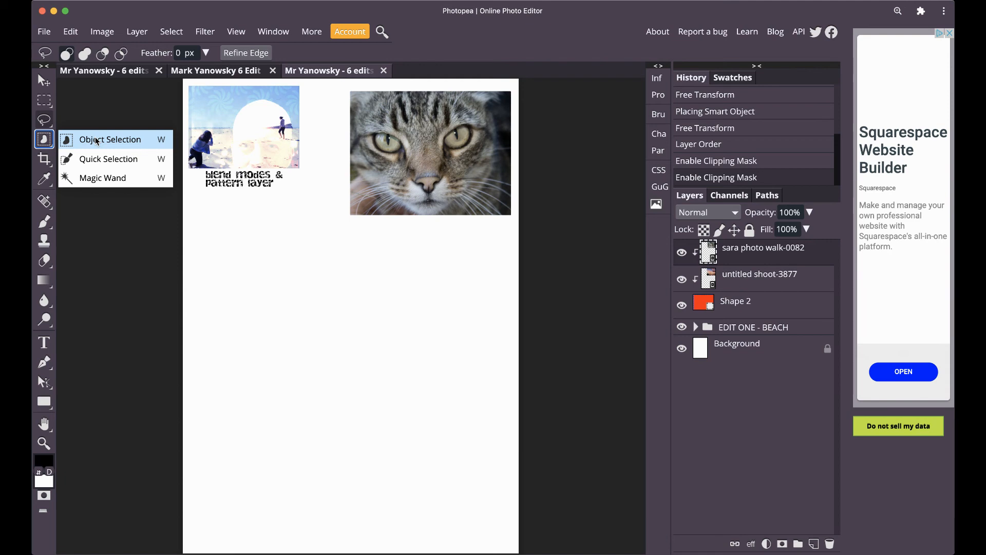
left_click(45, 140)
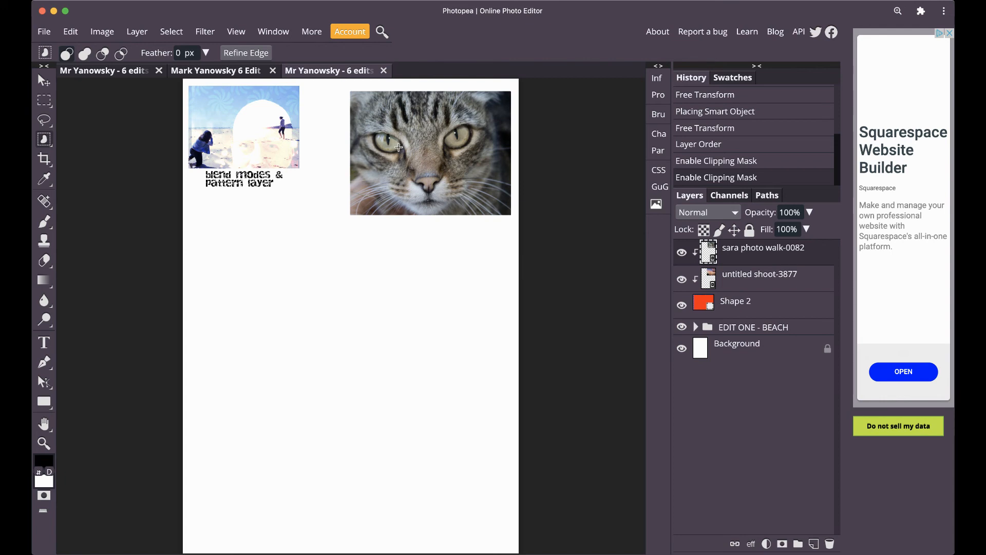
Step: Switch to the Quick Selection tool and rasterize the cat photo layer "sara photo walk-0082"
left_click(44, 141)
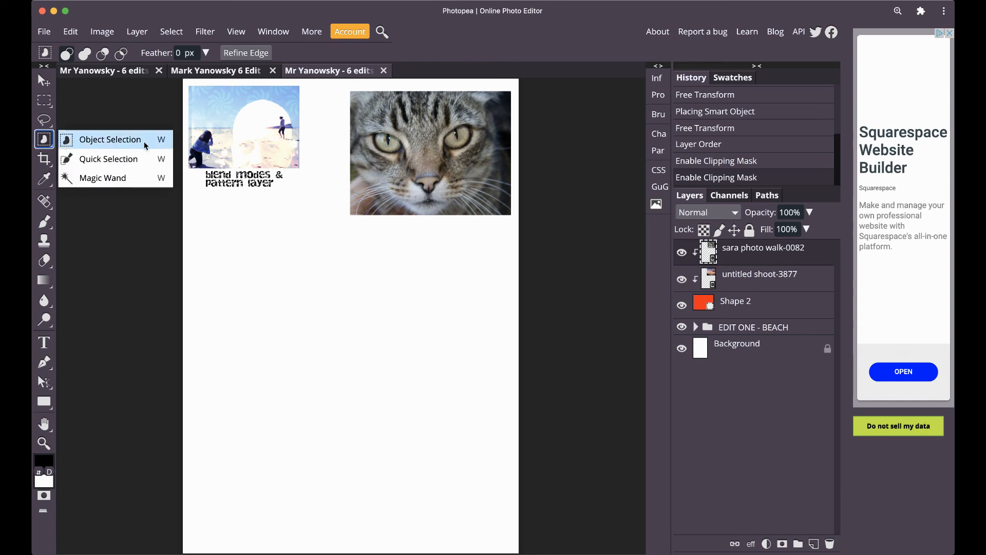
left_click(144, 156)
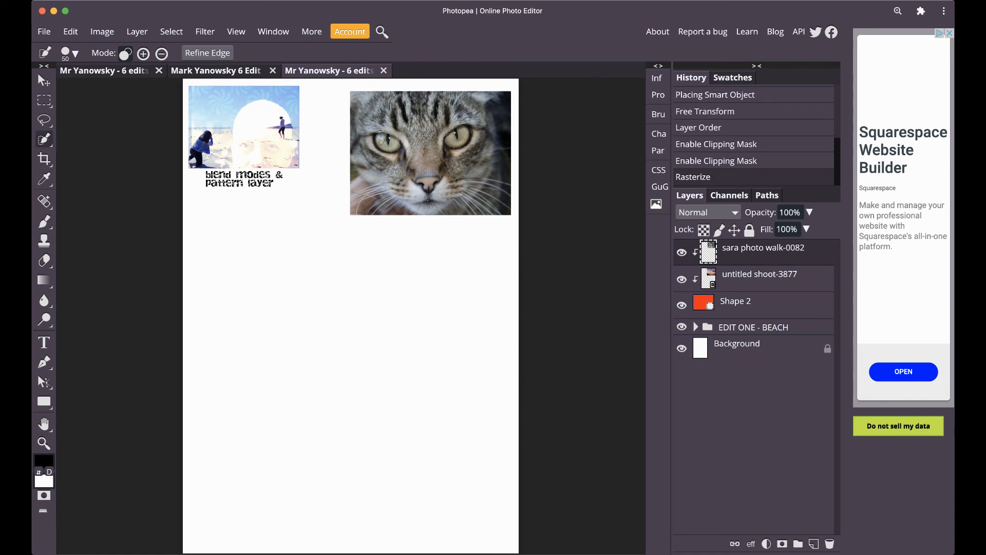
left_click(381, 142)
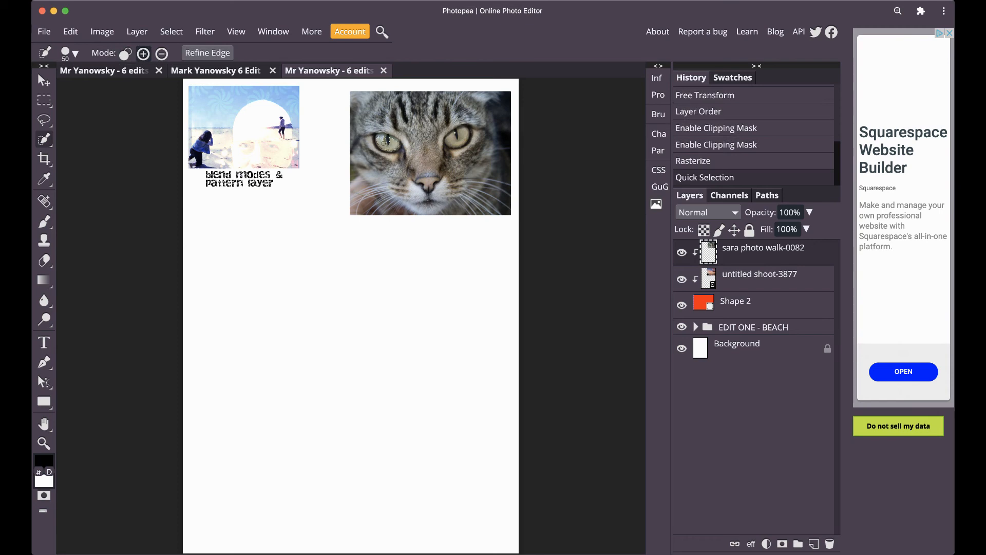
left_click_drag(386, 142, 384, 138)
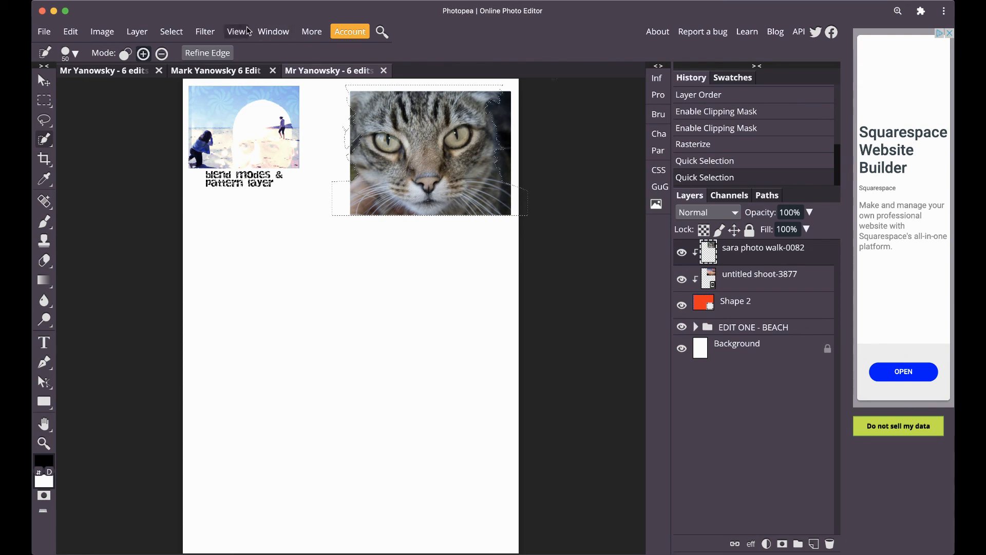
left_click(172, 32)
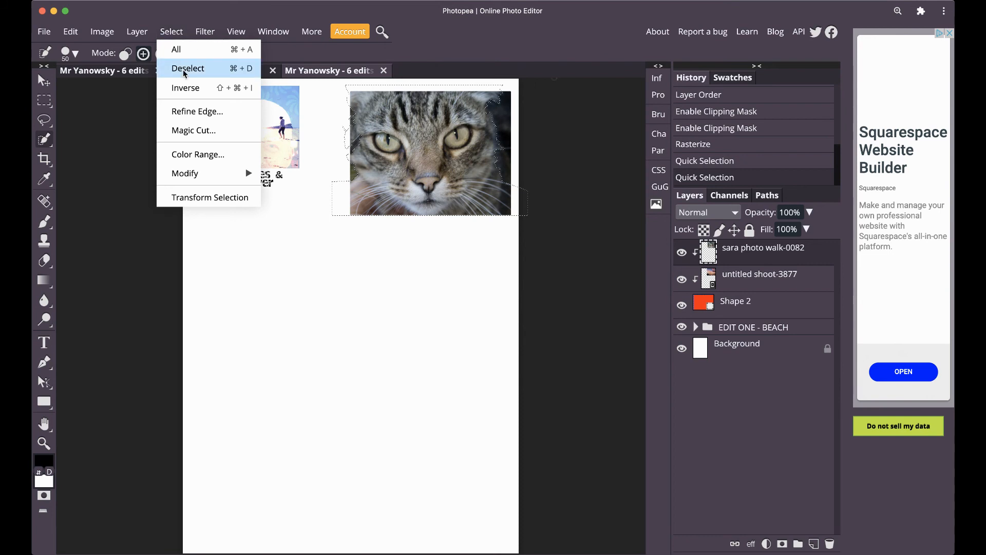
left_click(253, 72)
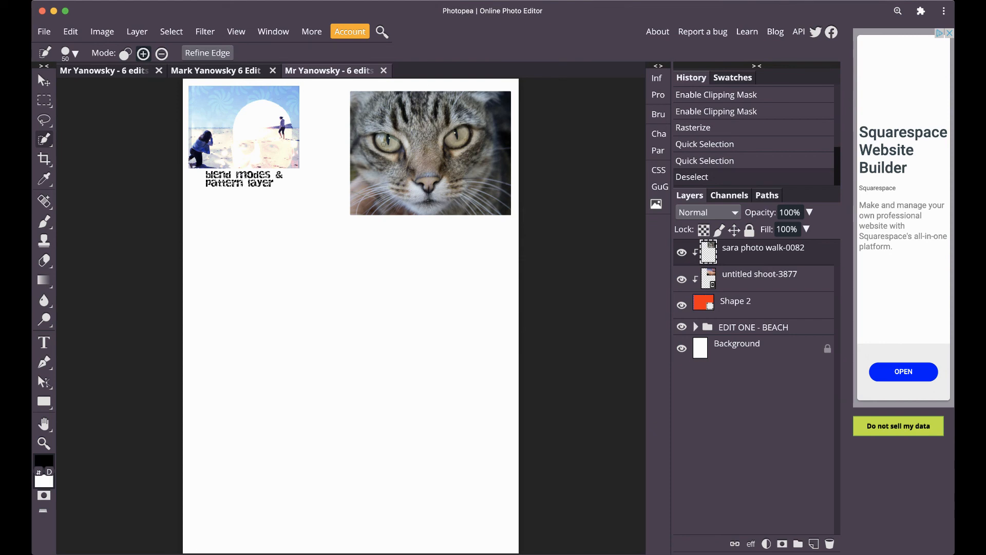
Step: Select both of the cat's eyes with Quick Selection, delete them from the cat photo layer, and deselect
left_click(384, 144)
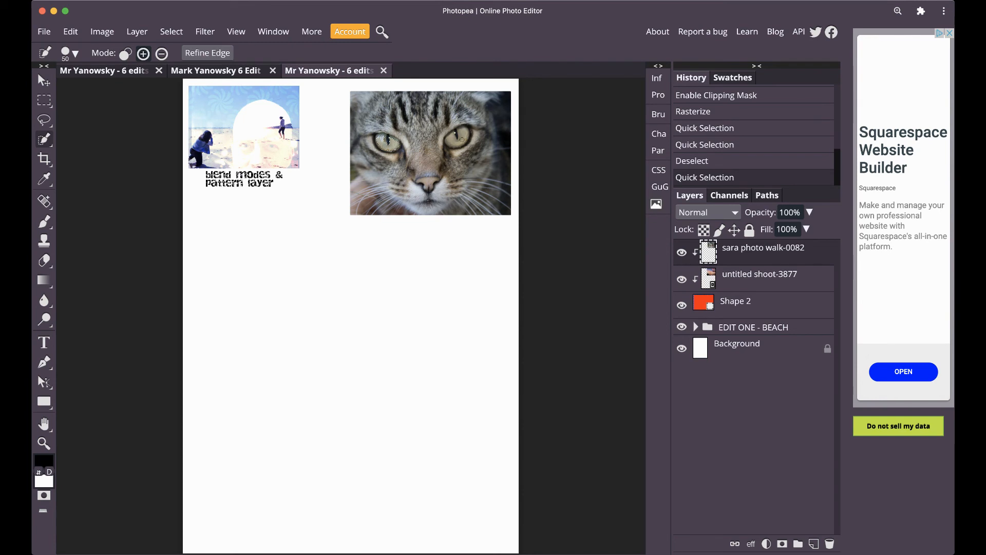
left_click(461, 138)
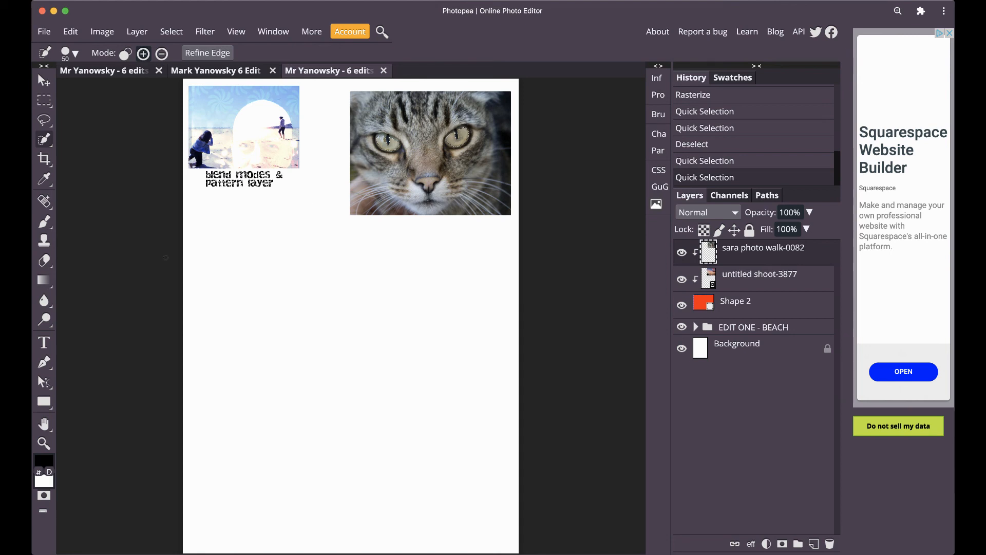
key("Delete")
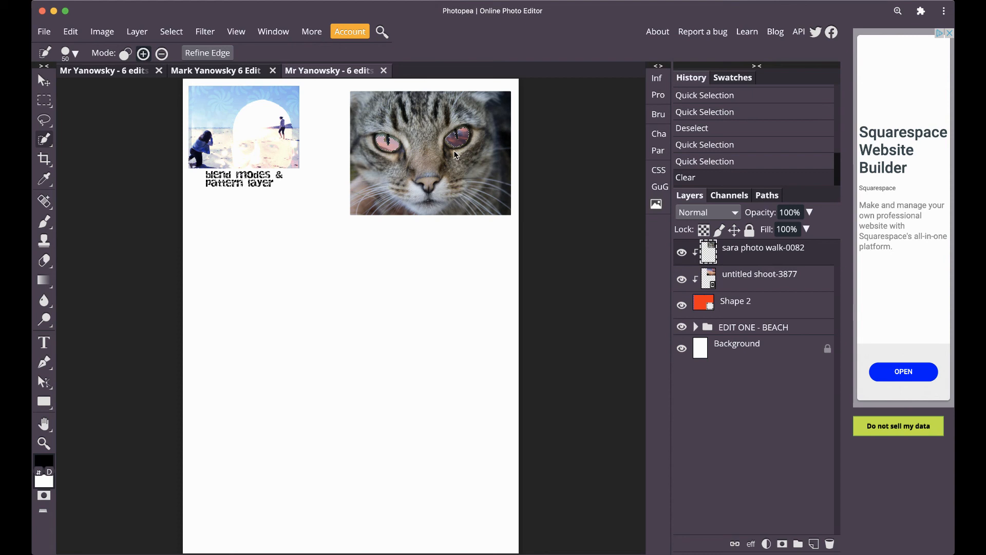
key("ctrl+d")
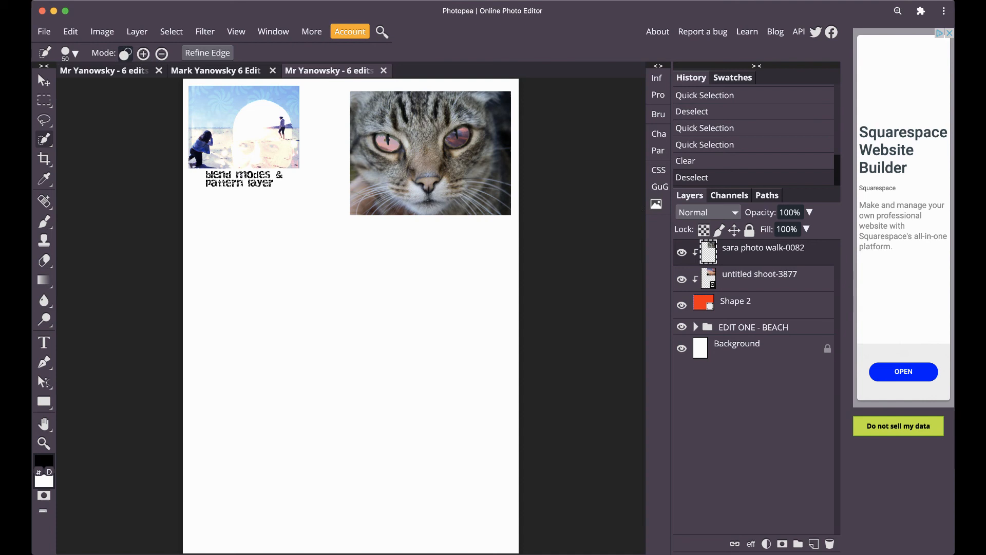
Step: Free-transform the cat photo to about 126% and position it so its face fills the rectangle with both eyes over the sunset
left_click(72, 33)
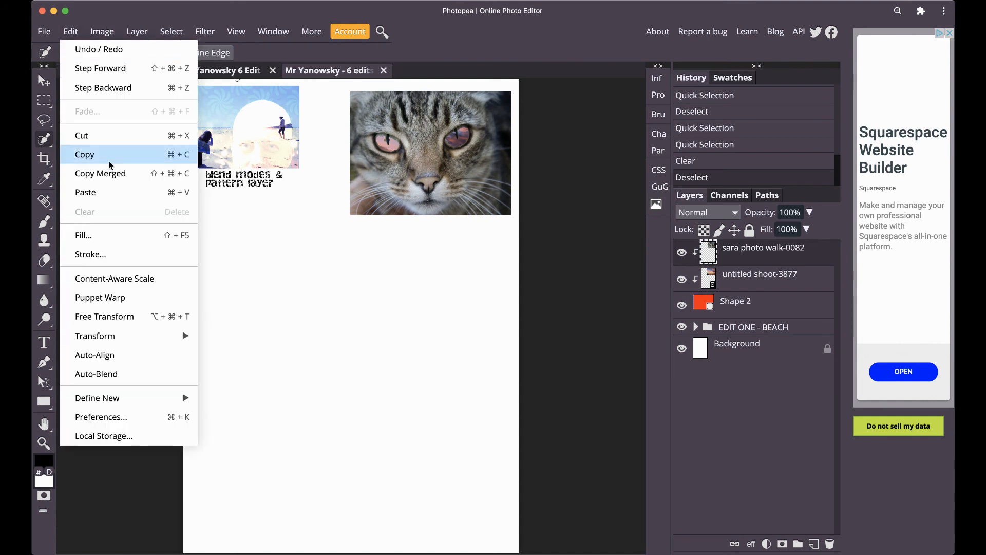
left_click(130, 317)
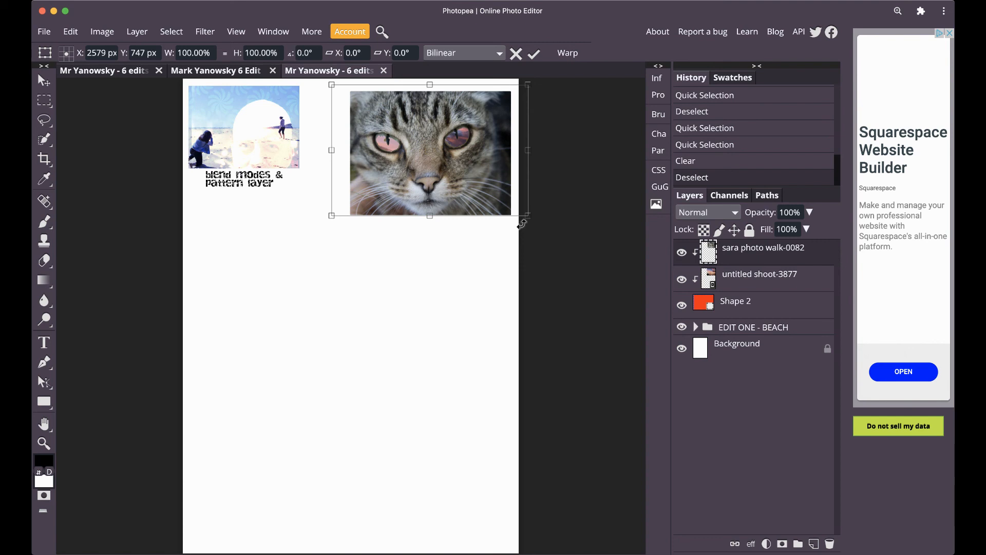
left_click_drag(528, 216, 558, 265)
left_click_drag(332, 236, 308, 251)
left_click_drag(430, 149, 439, 155)
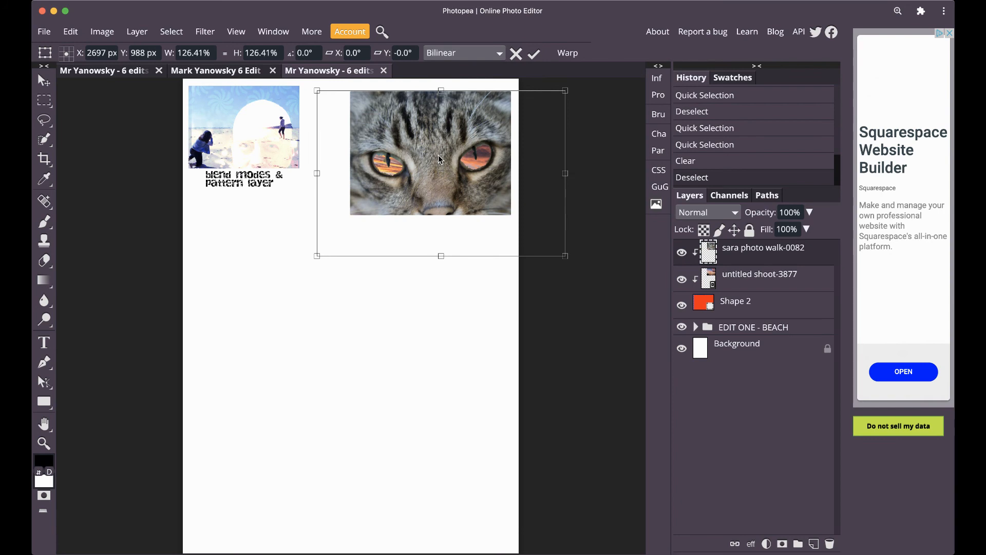
left_click_drag(439, 155, 439, 154)
left_click_drag(439, 153, 438, 142)
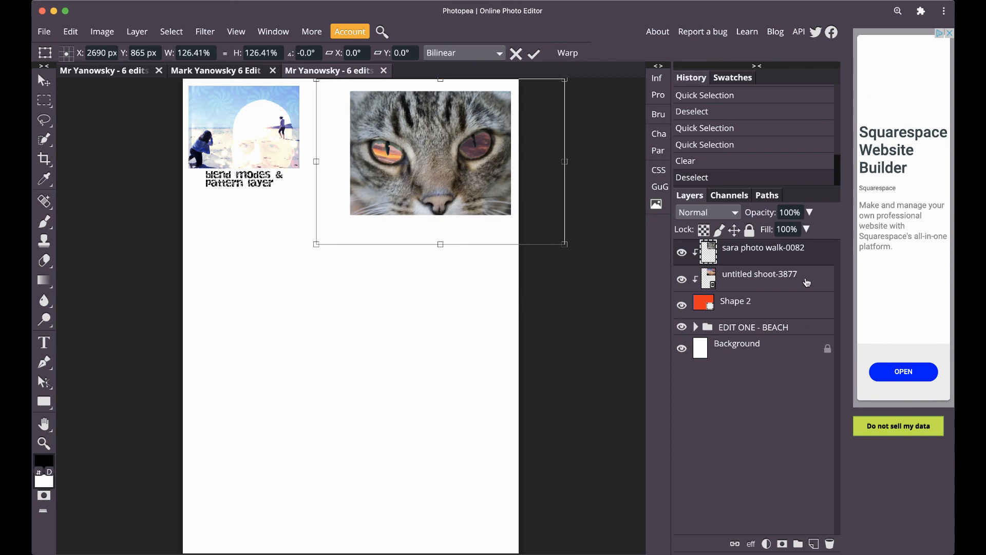
left_click(535, 54)
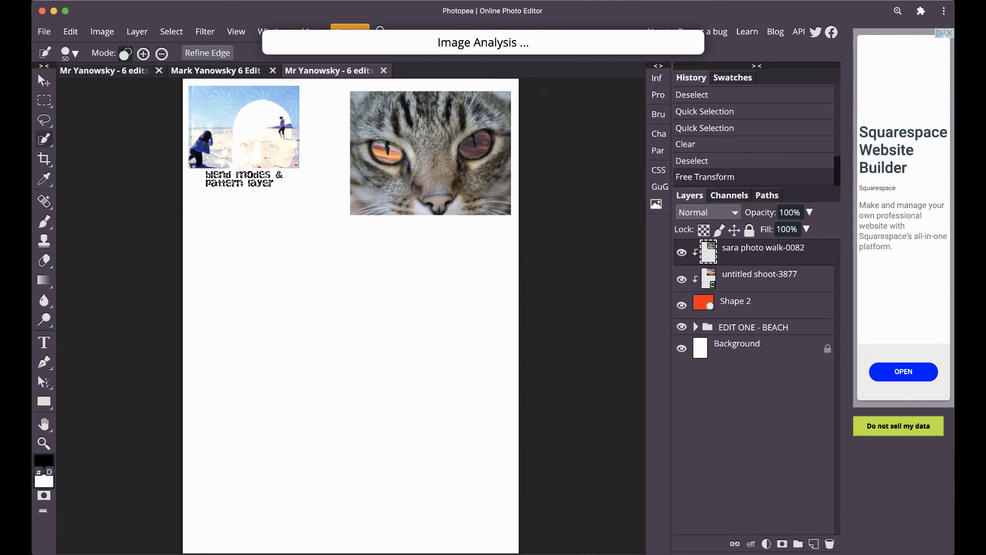
Step: Move the sunset photo "untitled shoot-3877" slightly upward with Free Transform so its bright sky fills both eye openings
left_click(807, 282)
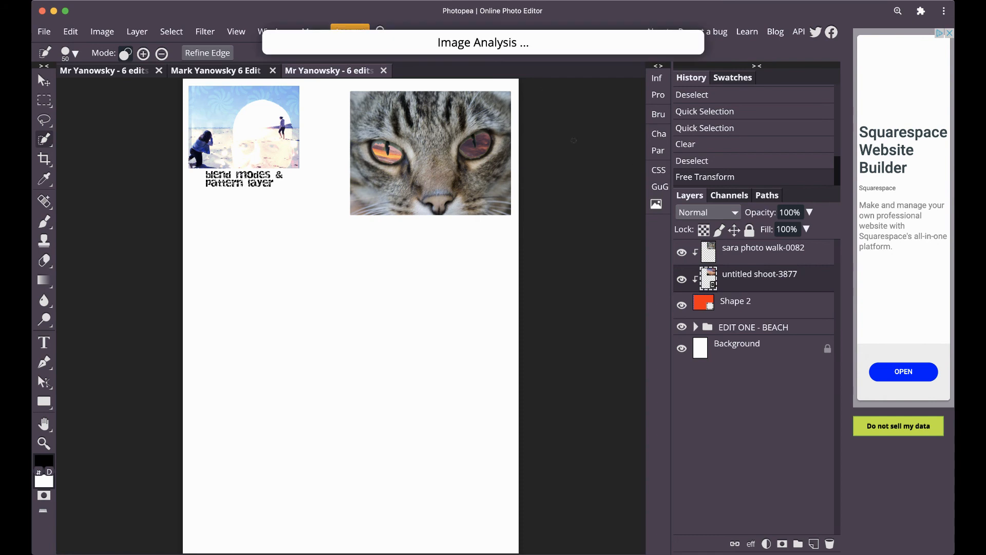
left_click(71, 32)
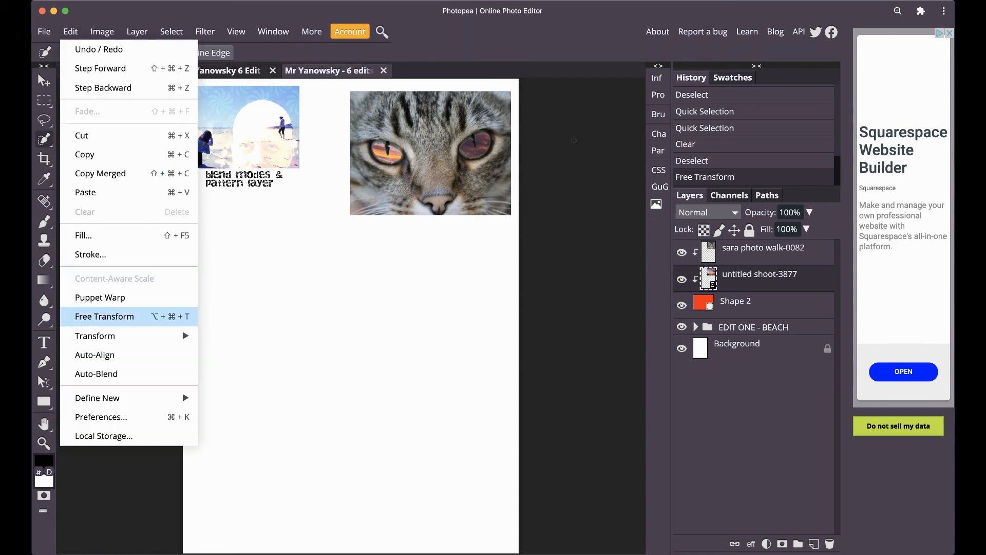
left_click(114, 317)
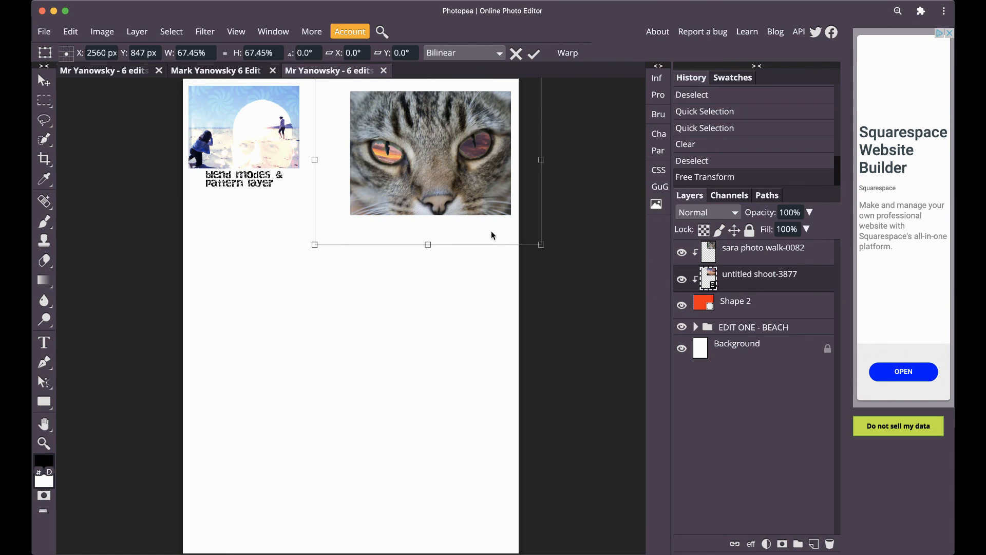
mouse_move(491, 232)
left_mouse_down()
mouse_move(505, 231)
mouse_move(491, 203)
mouse_move(491, 220)
left_mouse_up()
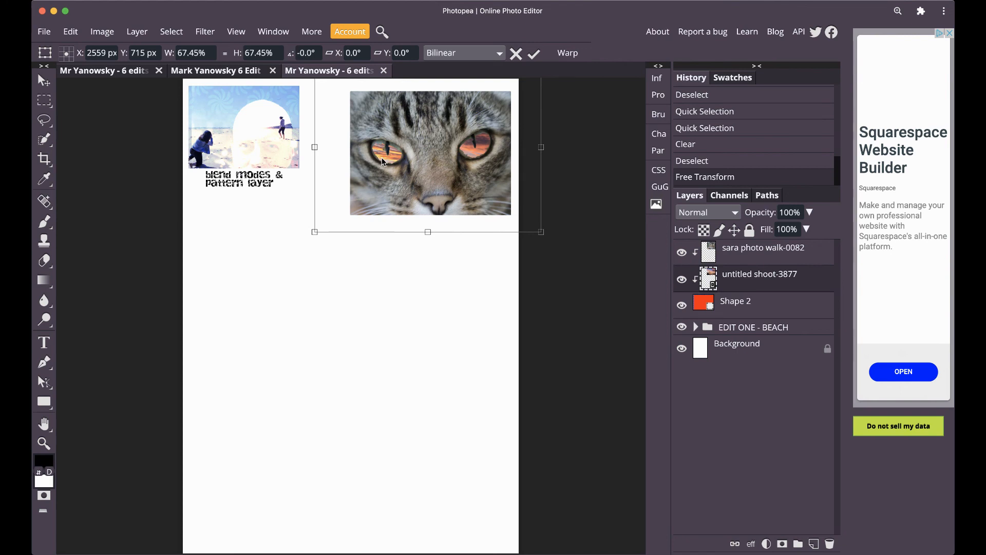
left_click(535, 54)
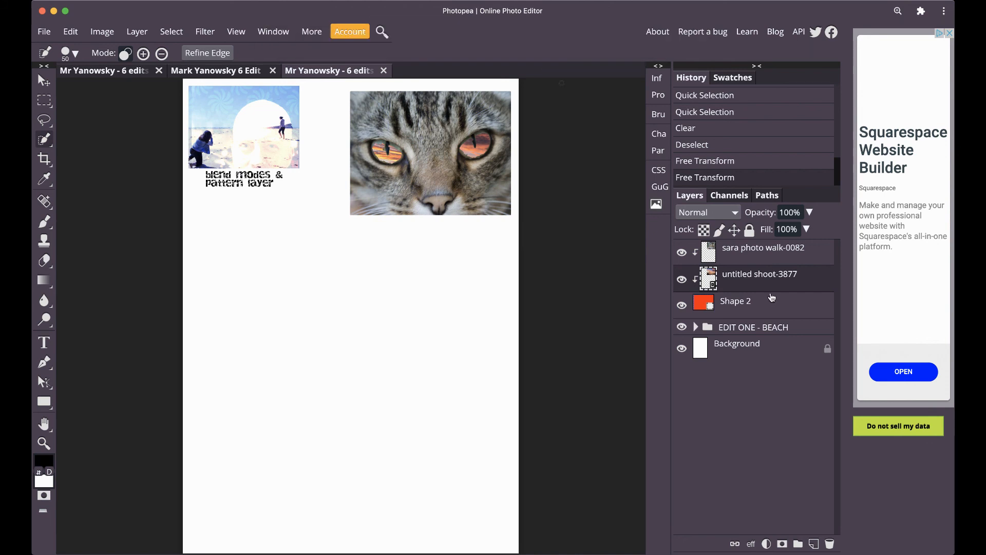
Step: Add a Threshold adjustment layer above the cat photo and apply a clipping mask so it affects only the second edit
left_click(812, 257)
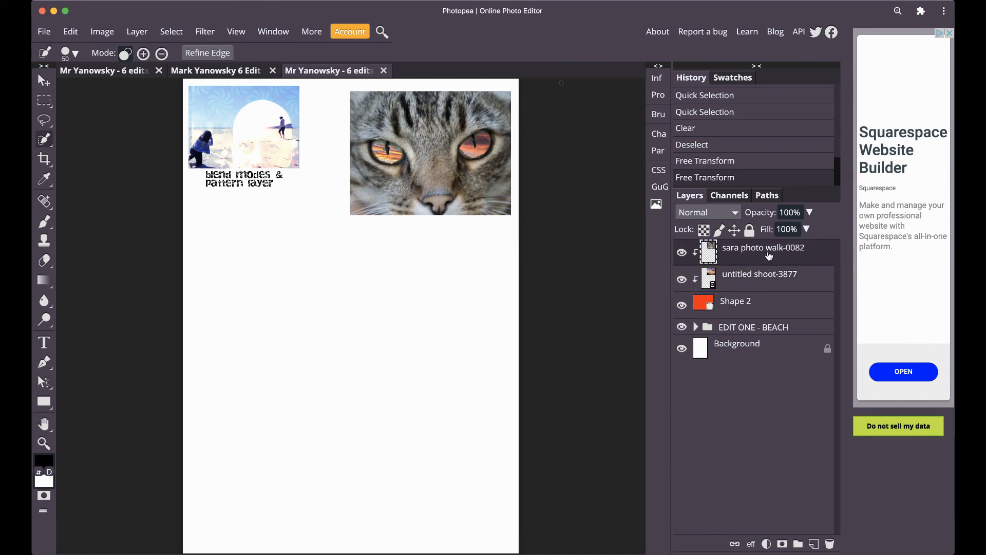
left_click(766, 544)
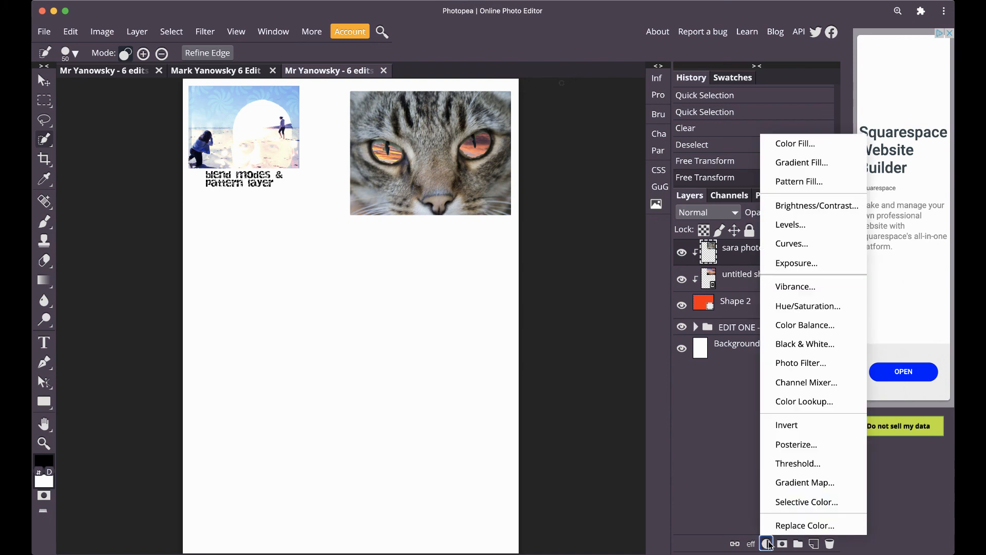
left_click(792, 464)
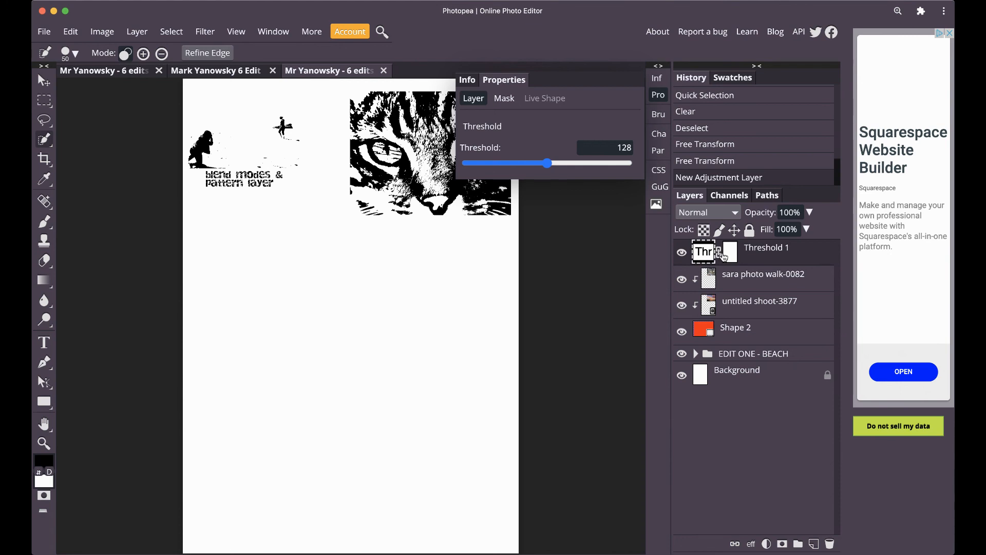
left_click(660, 97)
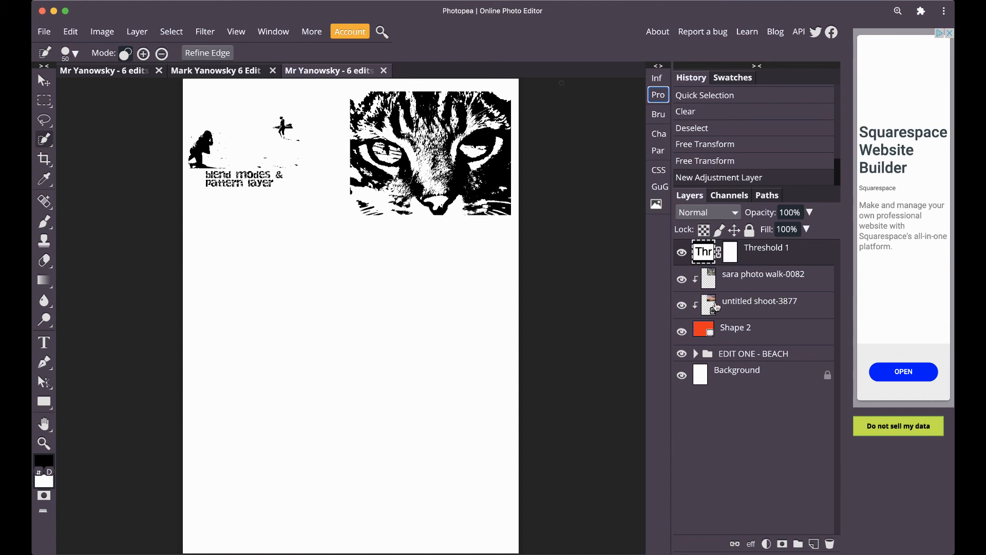
right_click(813, 256)
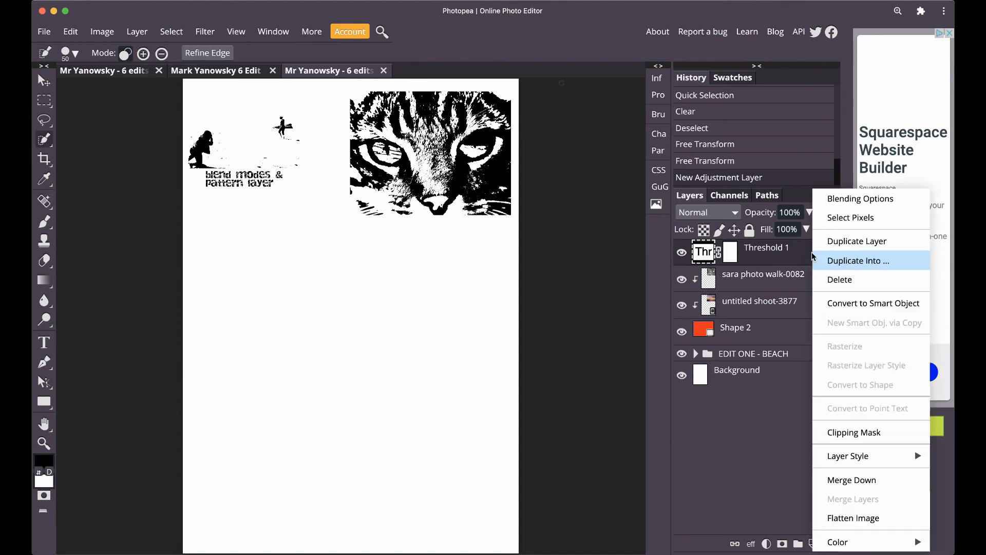
left_click(840, 435)
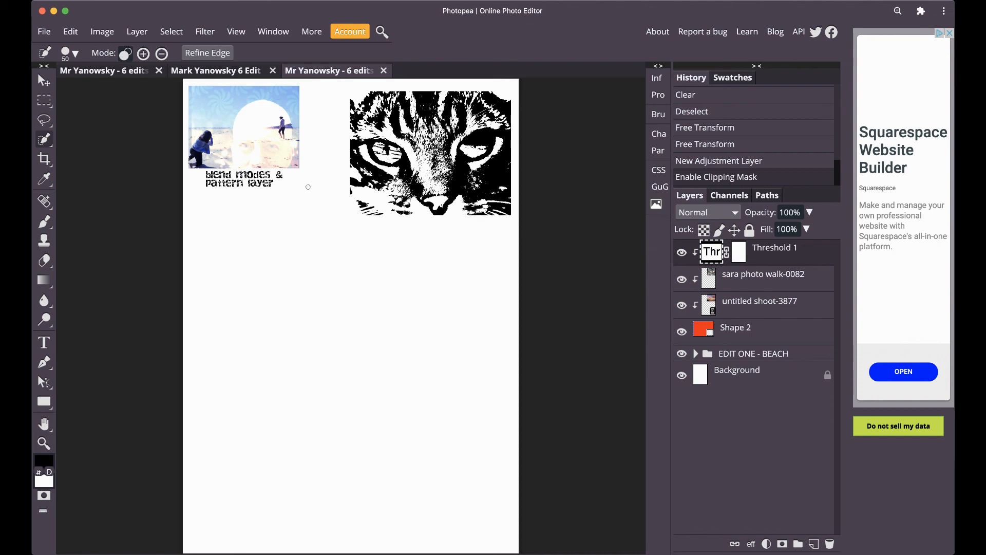
left_click(45, 122)
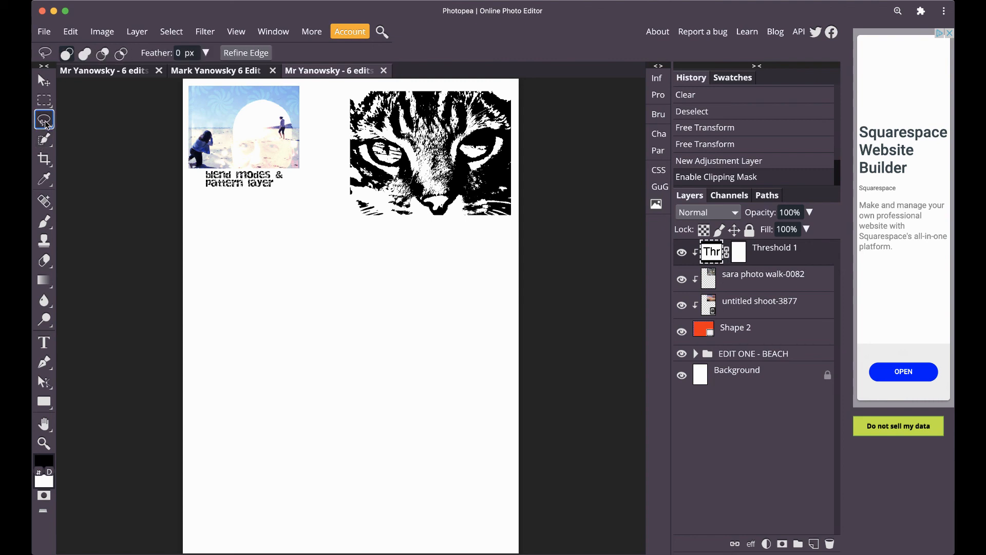
right_click(44, 122)
left_click(103, 119)
left_click(378, 140)
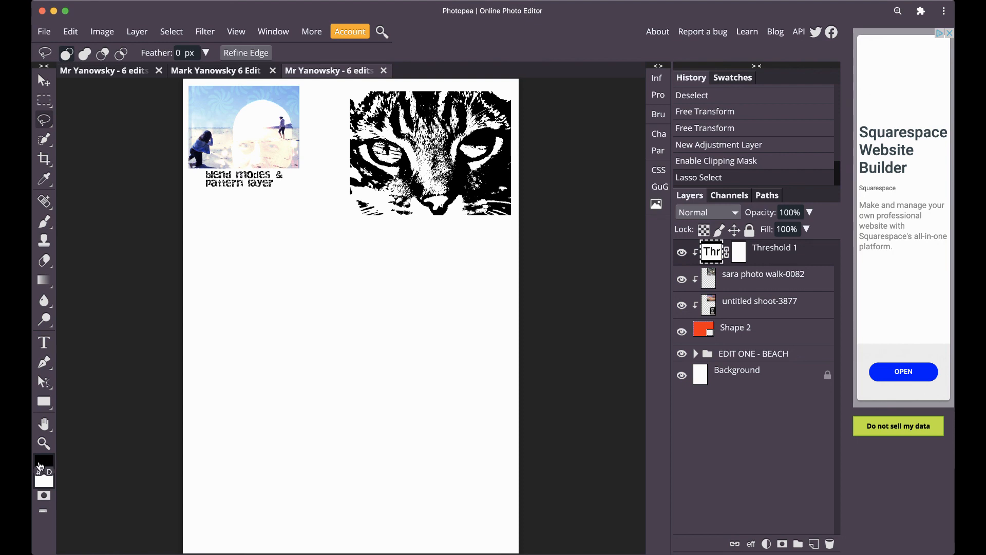
left_click(71, 31)
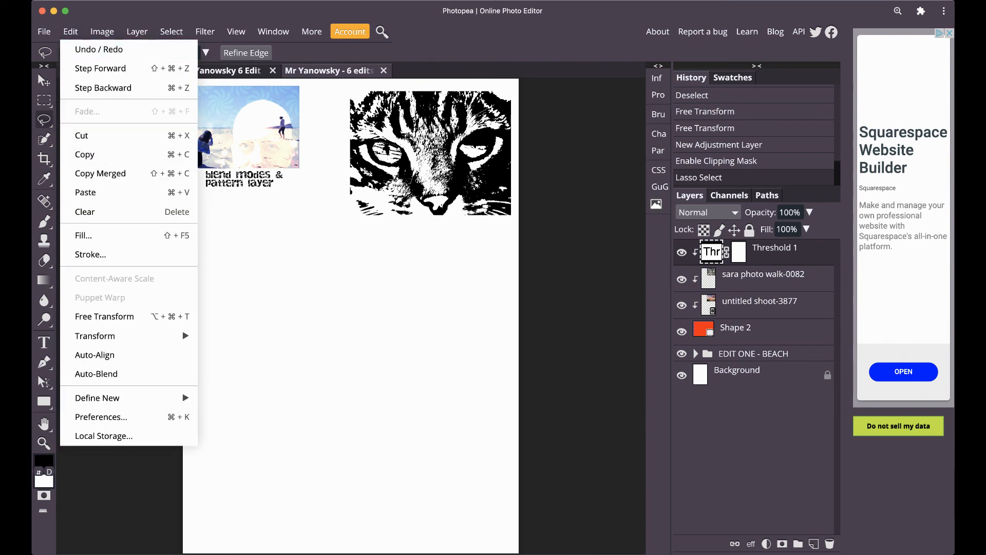
left_click(404, 375)
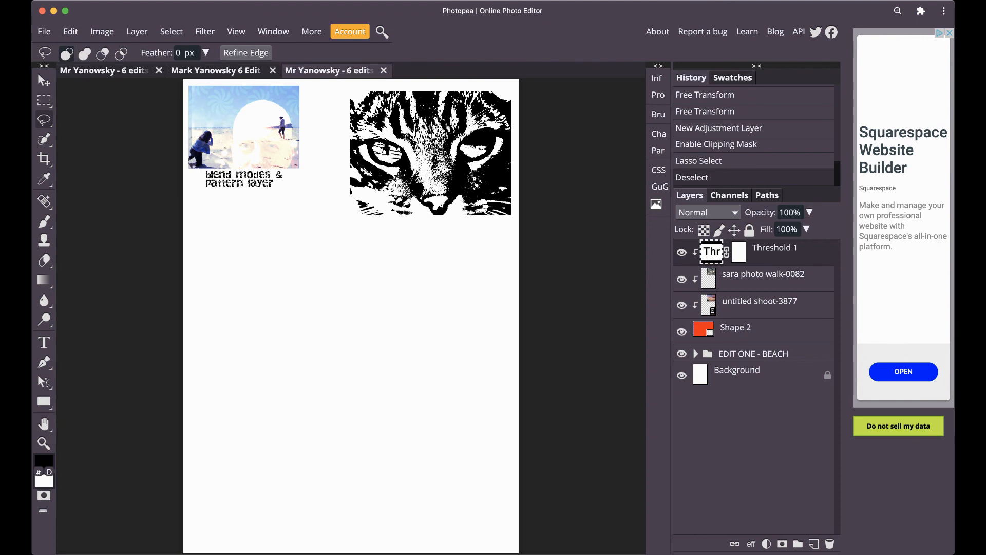
Step: Restore the lasso selection around the left-hand cat eye and fill it with the black foreground colour on the Threshold layer's mask
left_click(748, 165)
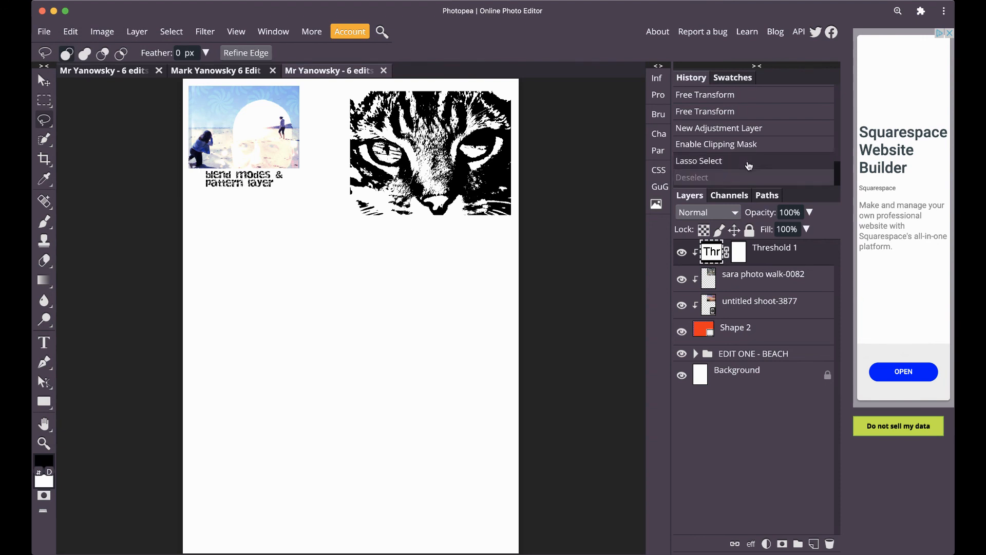
left_click(739, 257)
left_click(71, 33)
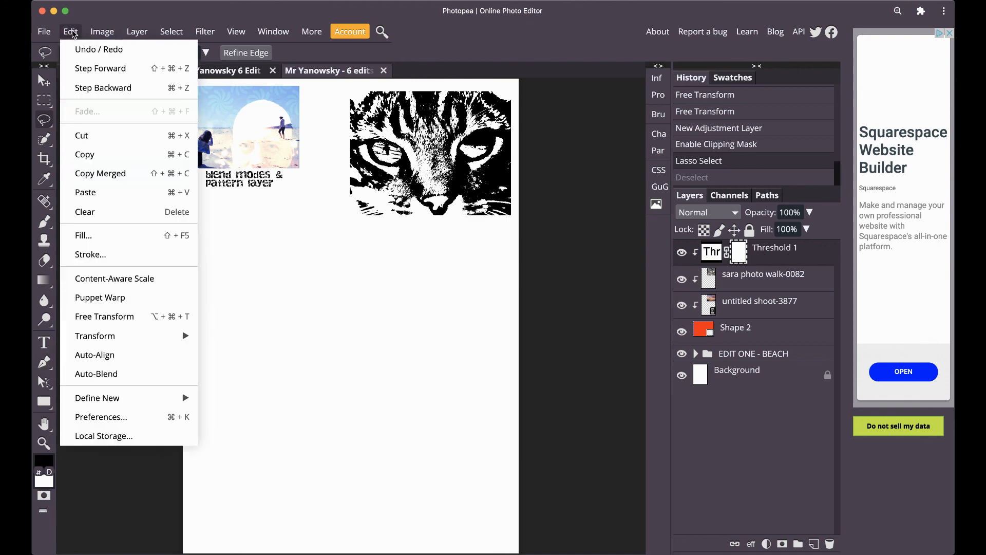
left_click(91, 234)
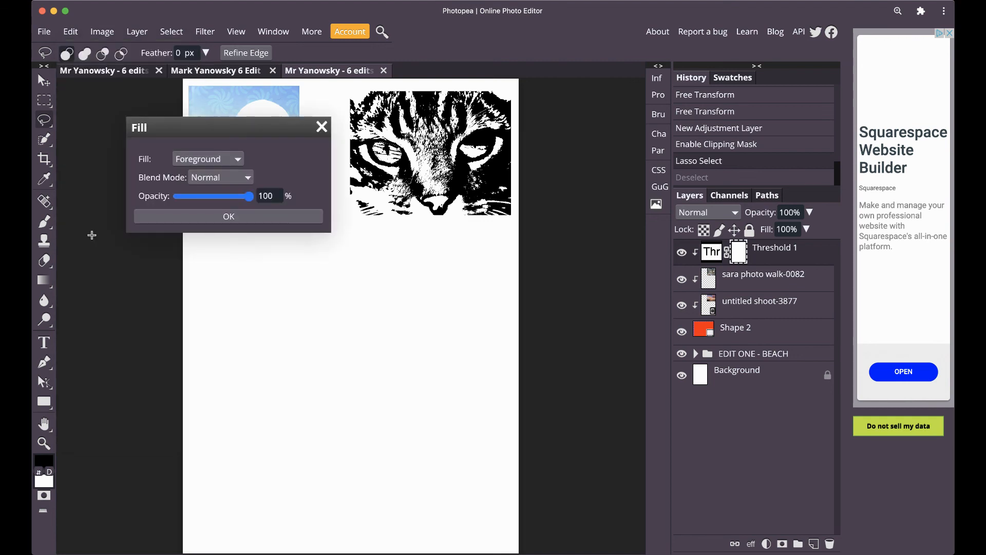
left_click(227, 218)
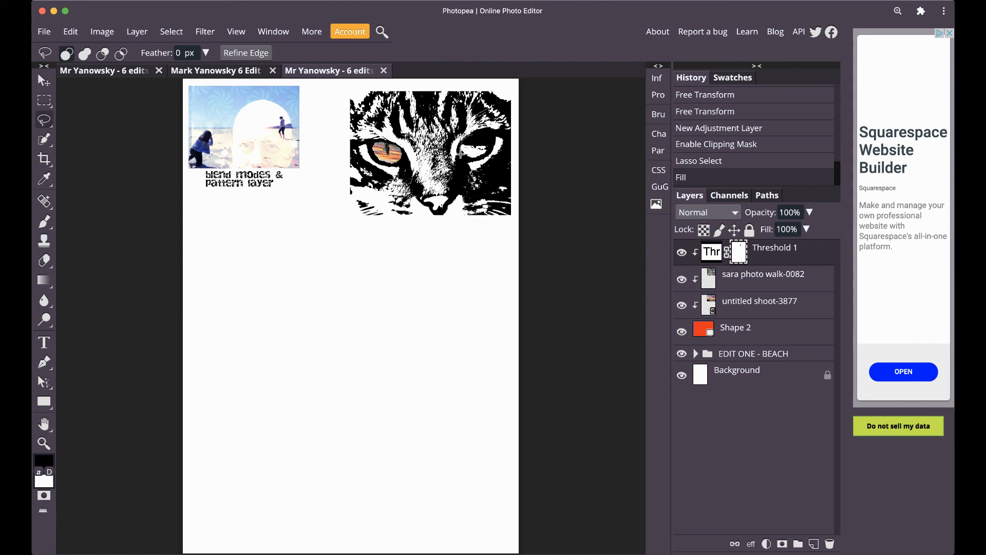
Step: Lasso the right-hand cat eye, fill it with the black foreground colour on the Threshold mask, and deselect
mouse_move(486, 152)
left_mouse_down()
mouse_move(493, 131)
mouse_move(468, 134)
mouse_move(475, 153)
left_mouse_up()
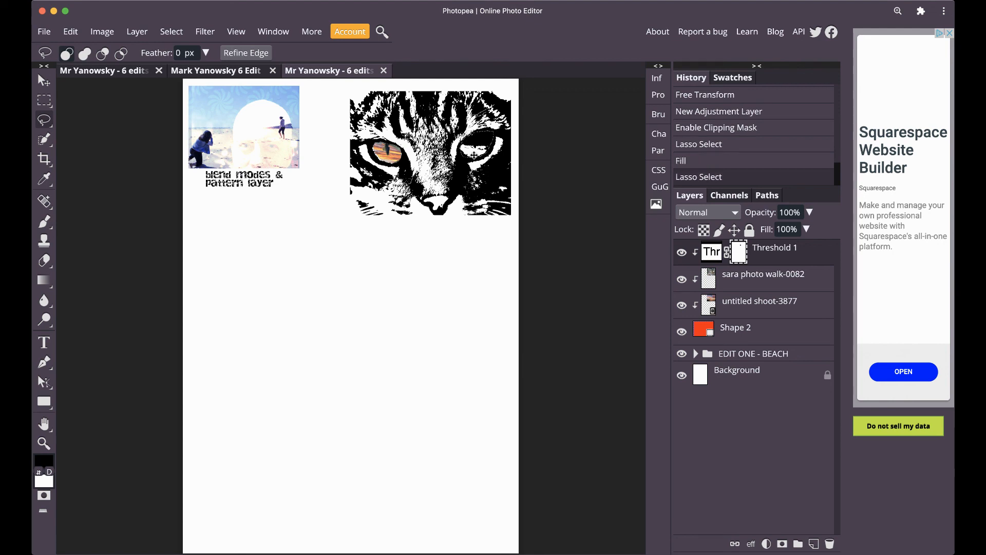
left_click(72, 32)
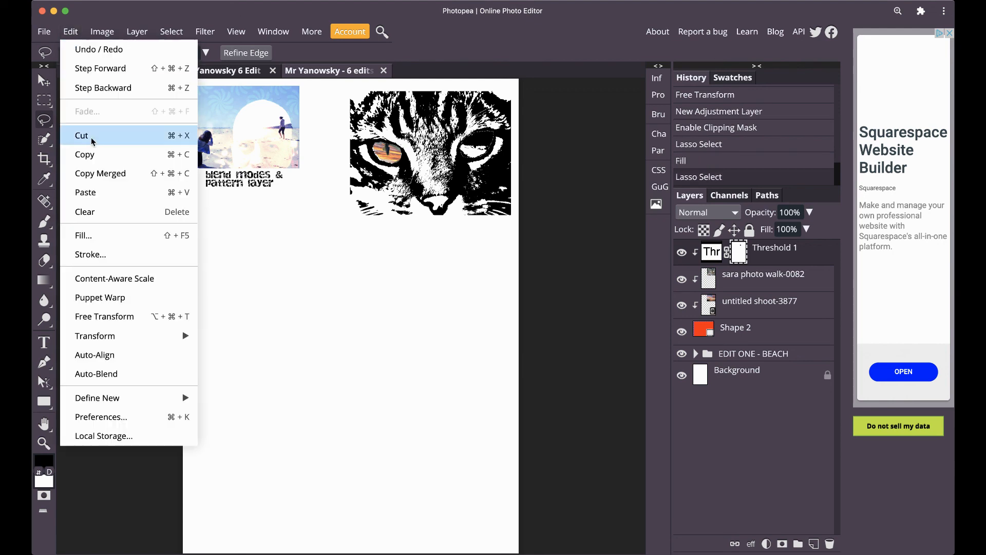
left_click(105, 240)
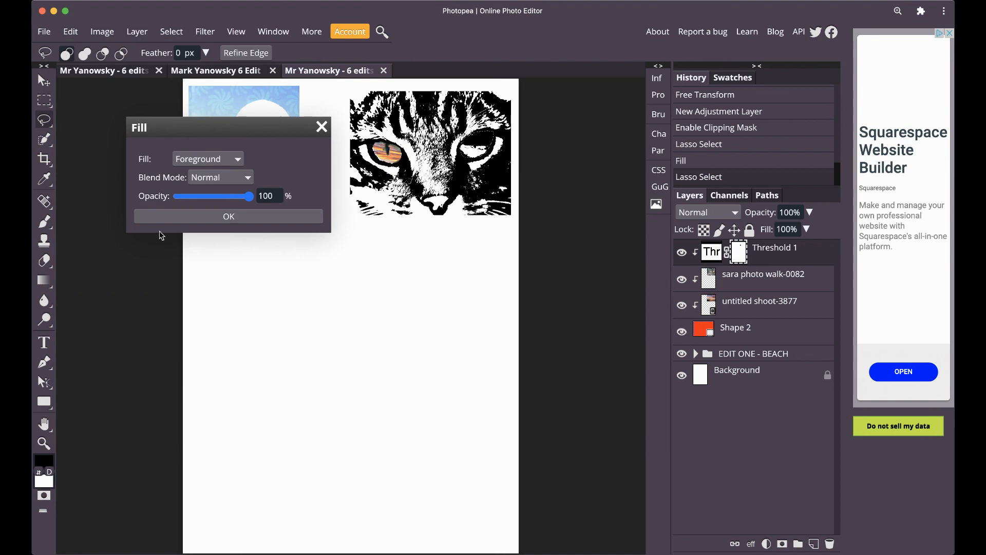
left_click(224, 218)
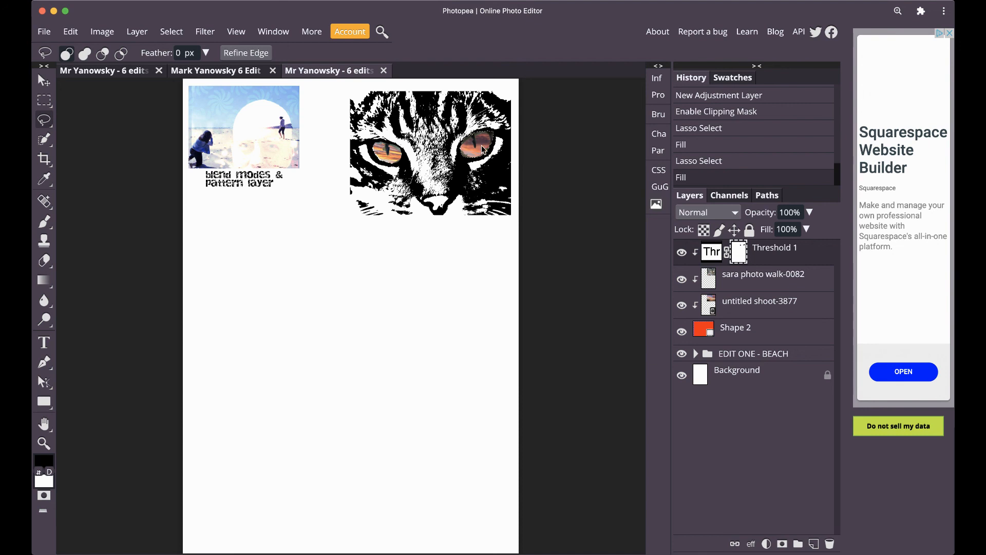
key("super+d")
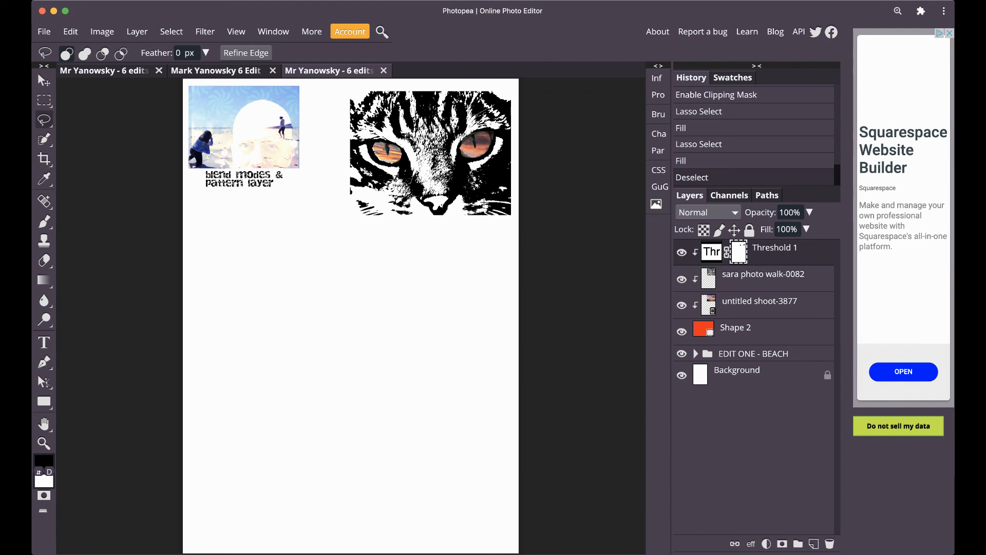
Step: Free-transform the Threshold, cat photo, sunset photo and Shape 2 layers together, scaling them to about 82%
left_click(825, 280)
left_click(819, 312)
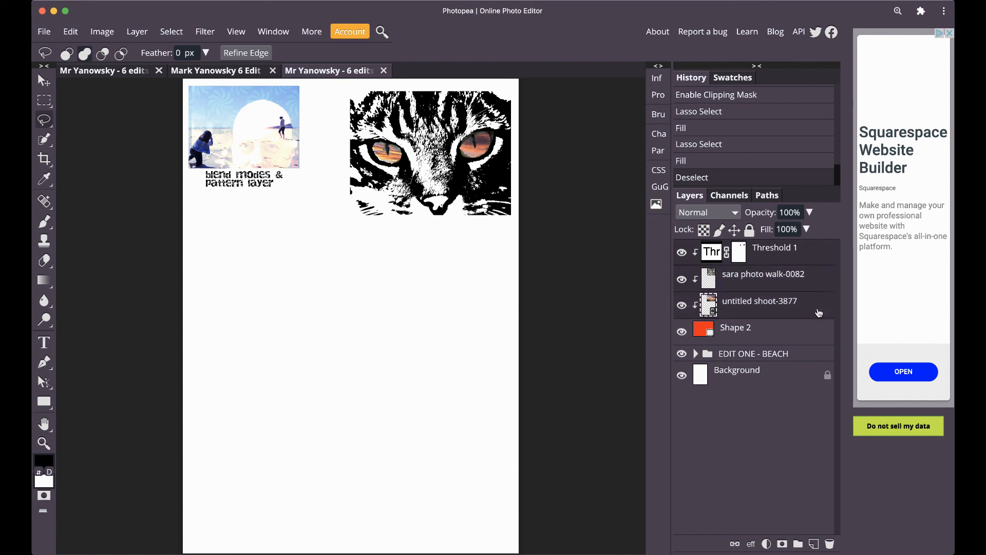
left_click(817, 331)
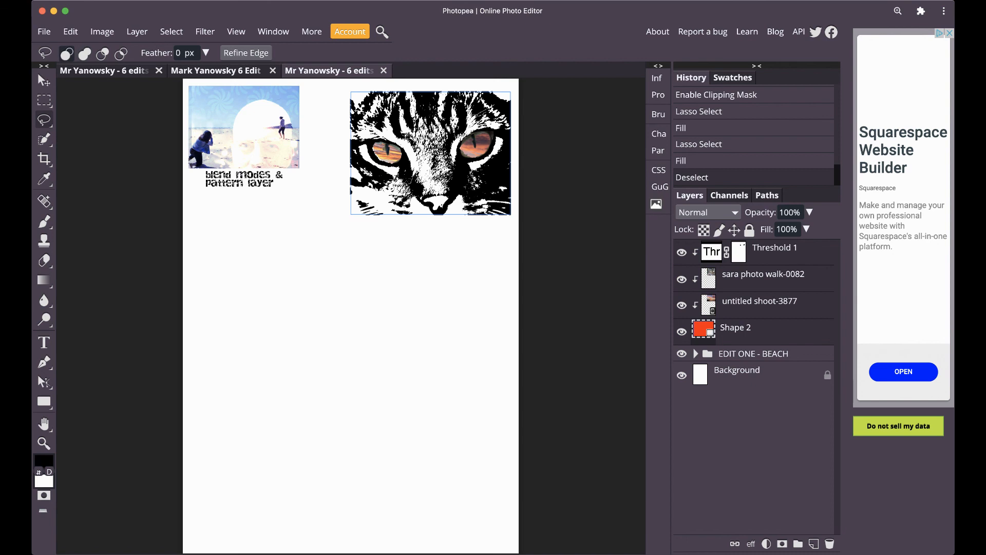
left_click(70, 31)
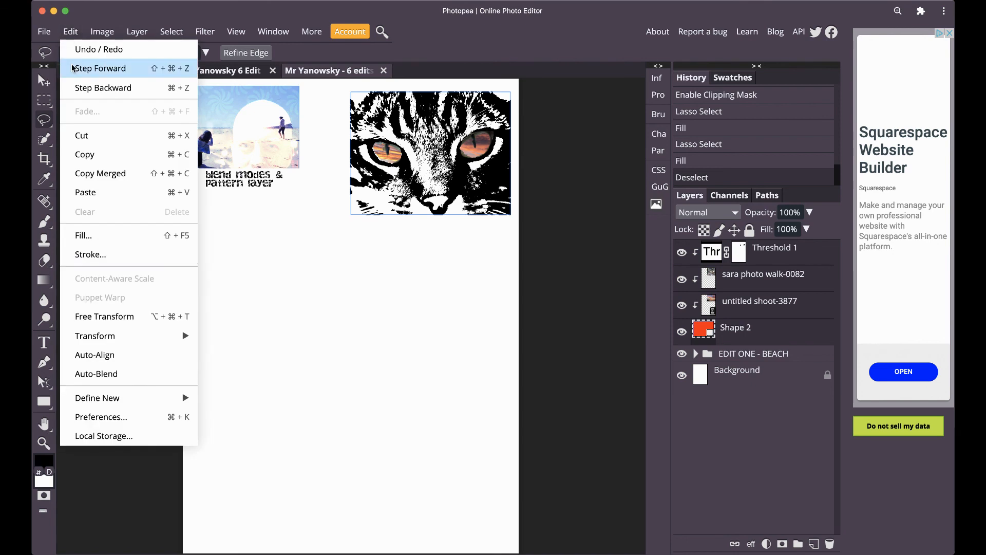
left_click(130, 326)
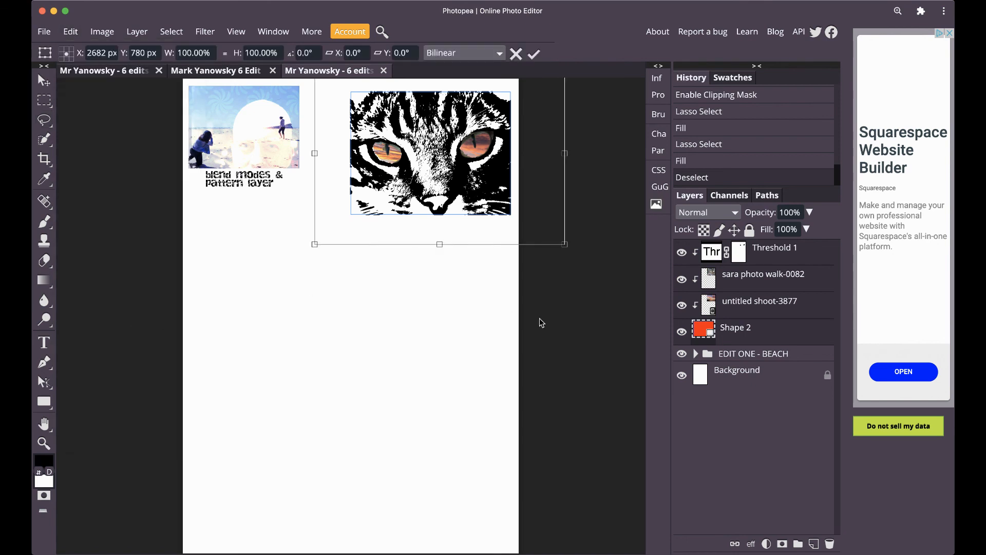
left_click_drag(565, 245, 520, 224)
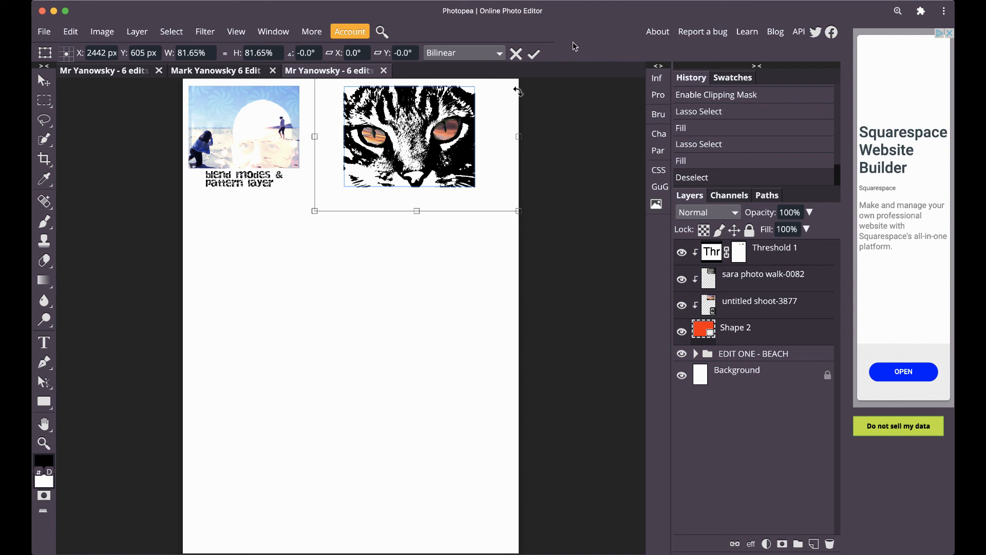
left_click(534, 54)
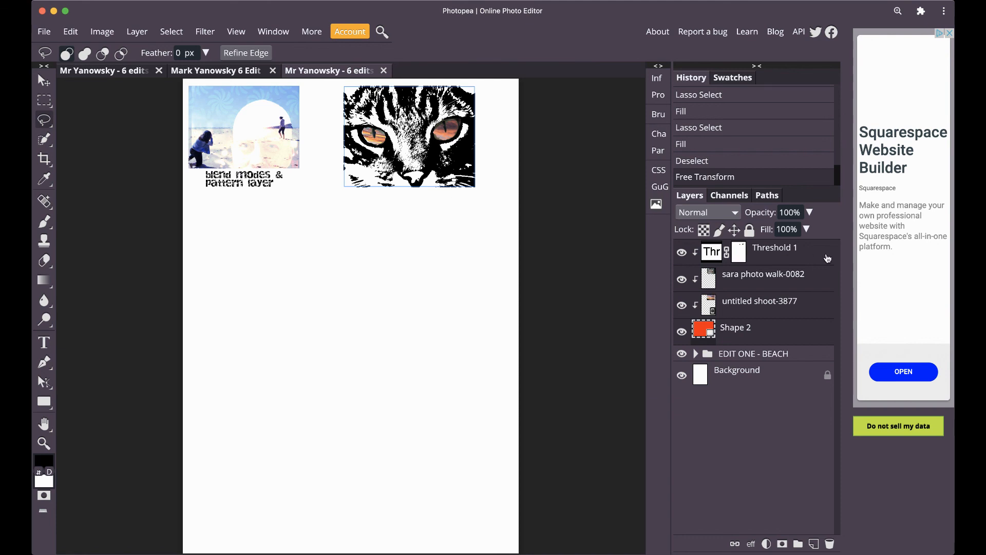
Step: Draw a rectangle shape directly above the Shape 2 layer, matching the outline of the cat edit
left_click(826, 287)
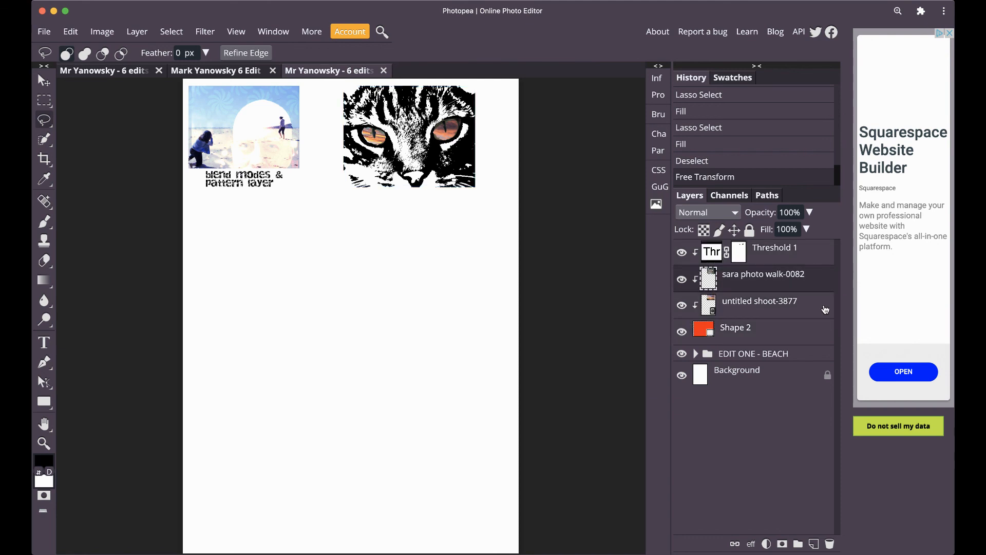
left_click(819, 336)
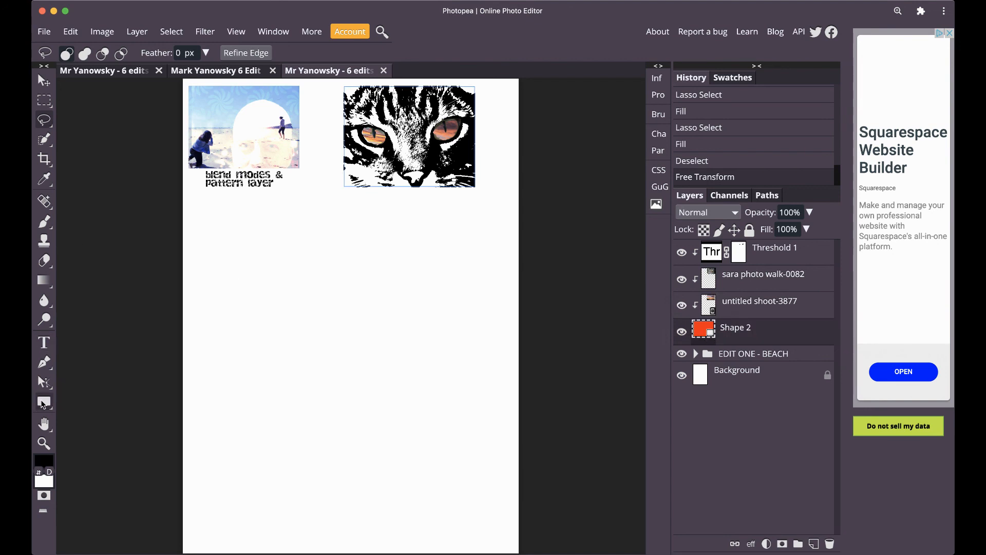
left_click(44, 403)
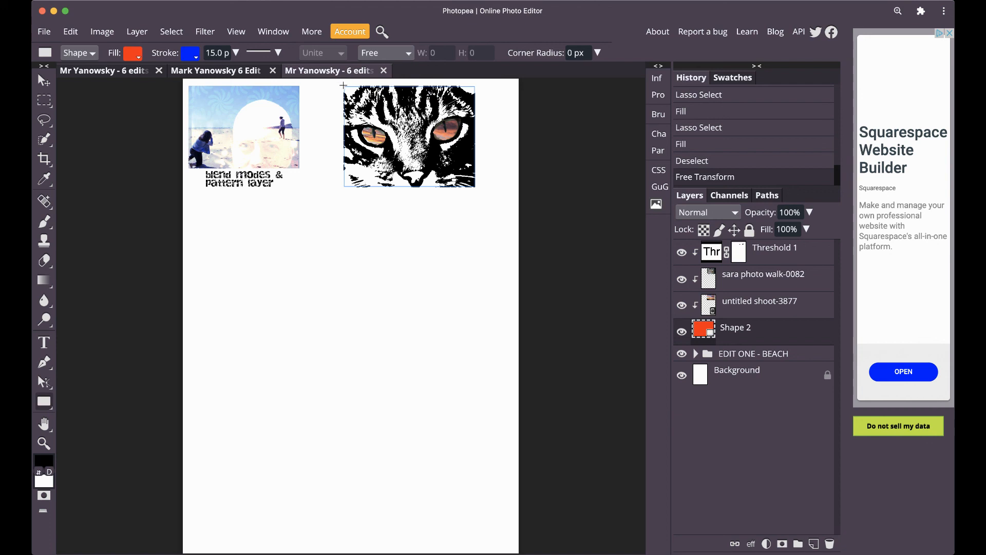
left_click_drag(343, 86, 475, 187)
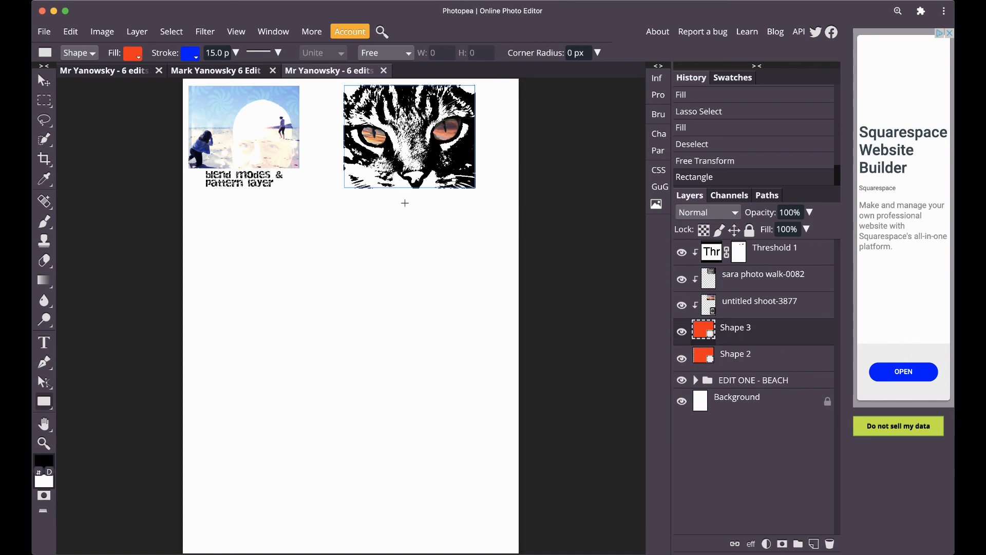
Step: Give the new rectangle no fill and a solid blue stroke
left_click(135, 54)
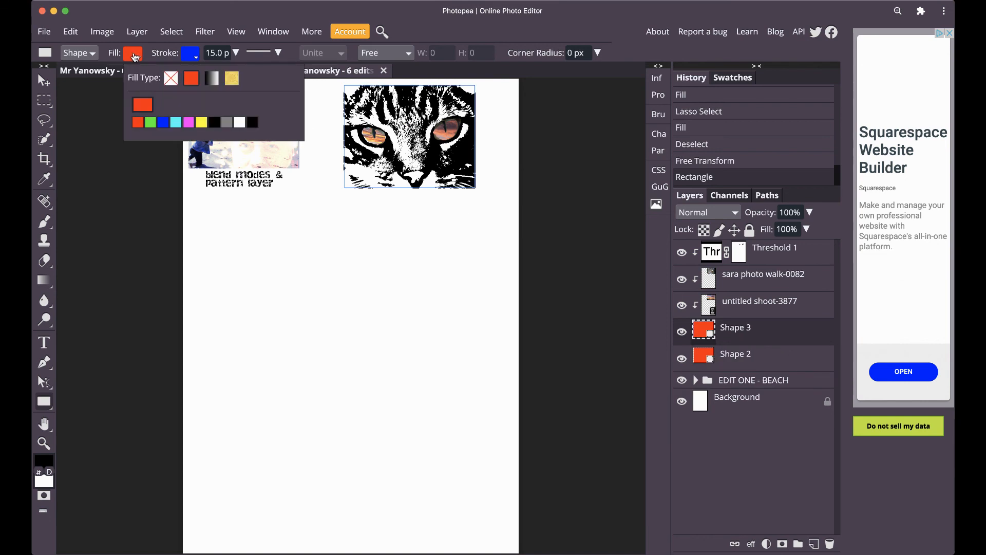
left_click(172, 78)
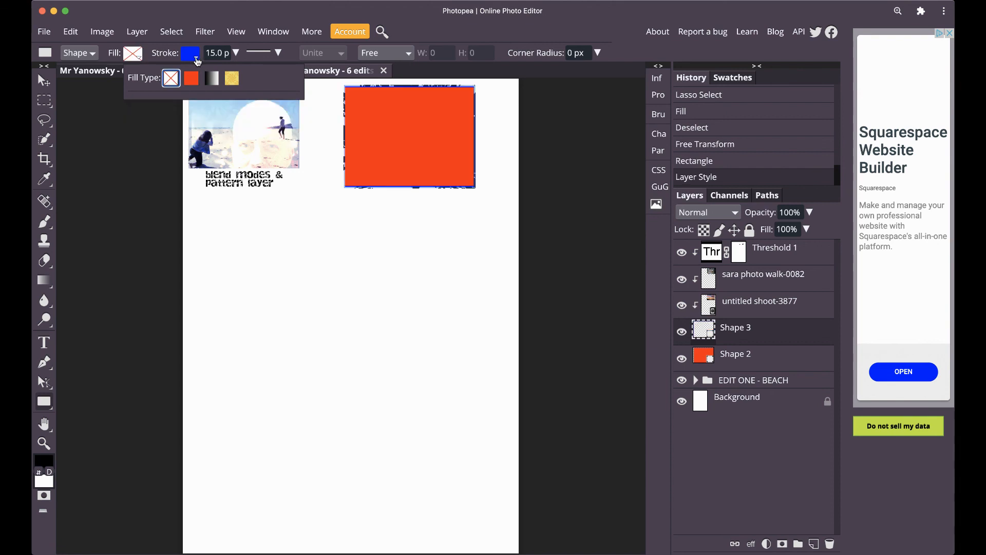
left_click(196, 60)
left_click(248, 80)
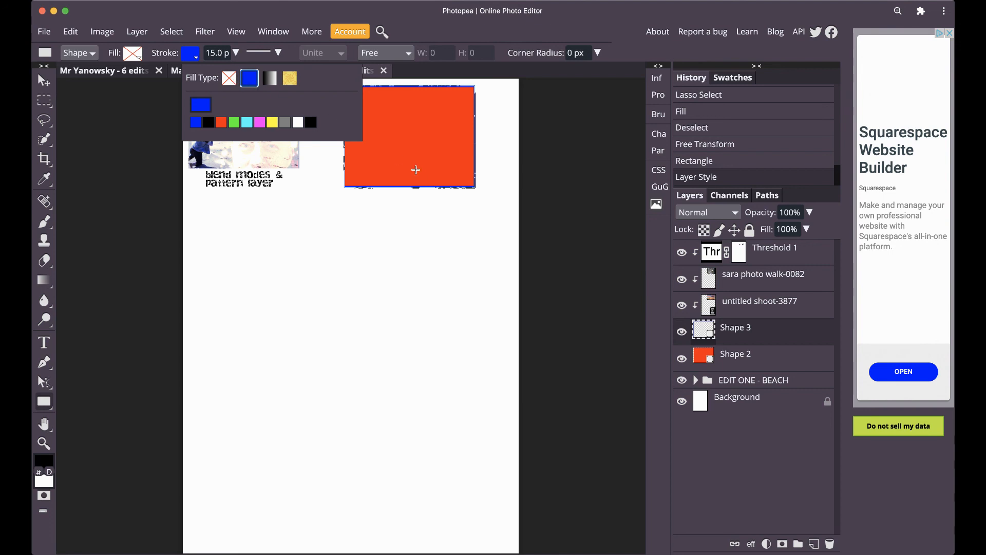
left_click(443, 132)
left_click(296, 127)
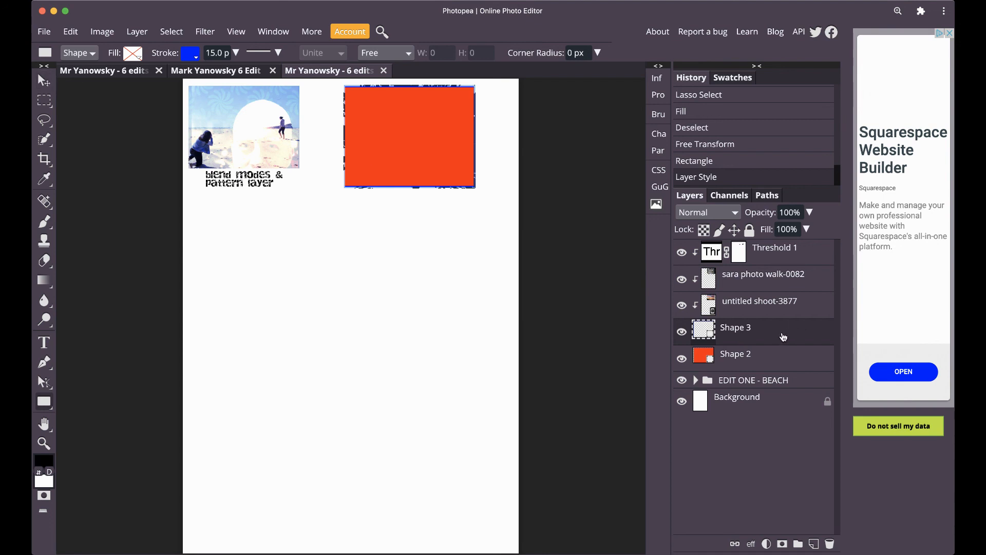
Step: Free-transform the blue-stroked rectangle to about 110% so it extends beyond every edge of the cat edit
left_click(71, 33)
left_click(72, 34)
left_click(71, 32)
left_click(128, 316)
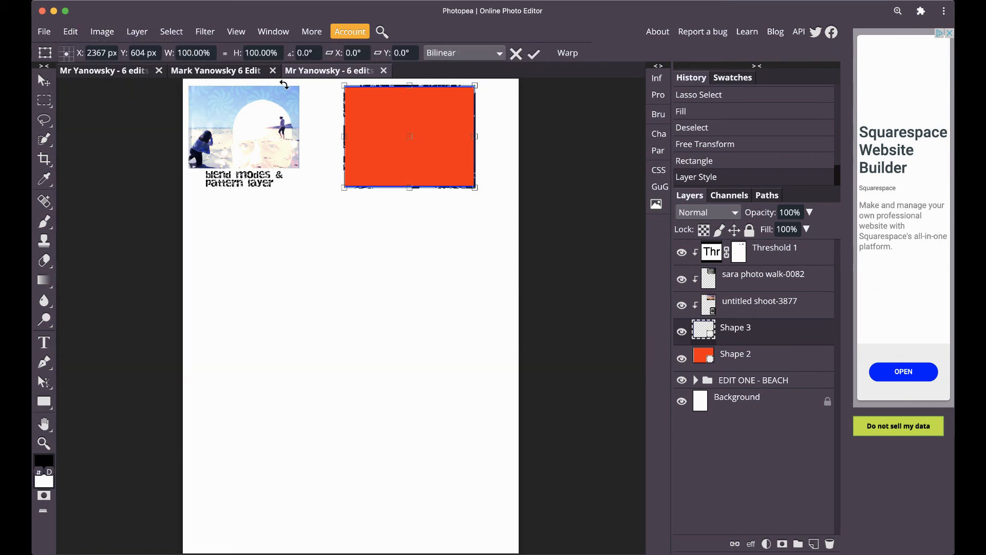
left_click_drag(343, 188, 341, 191)
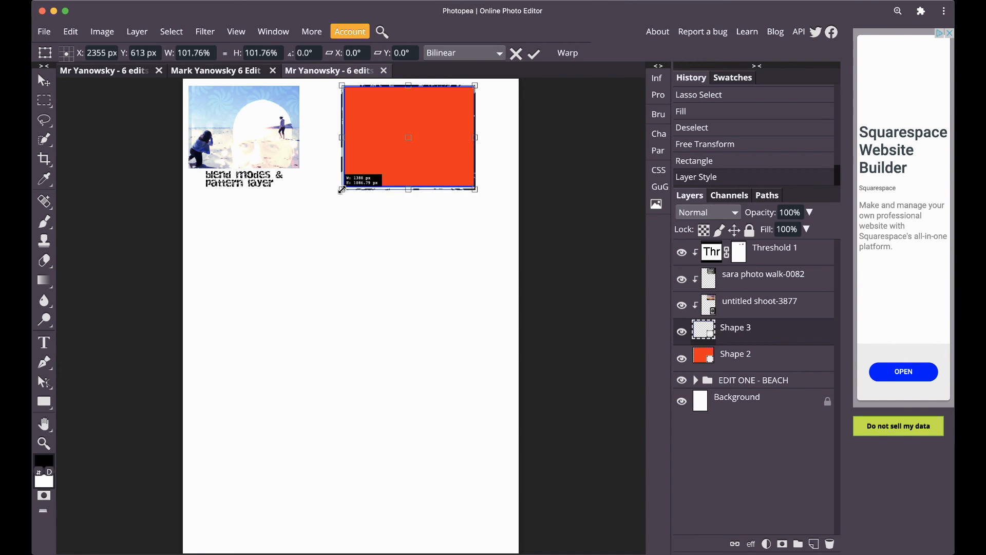
left_click_drag(478, 191, 479, 192)
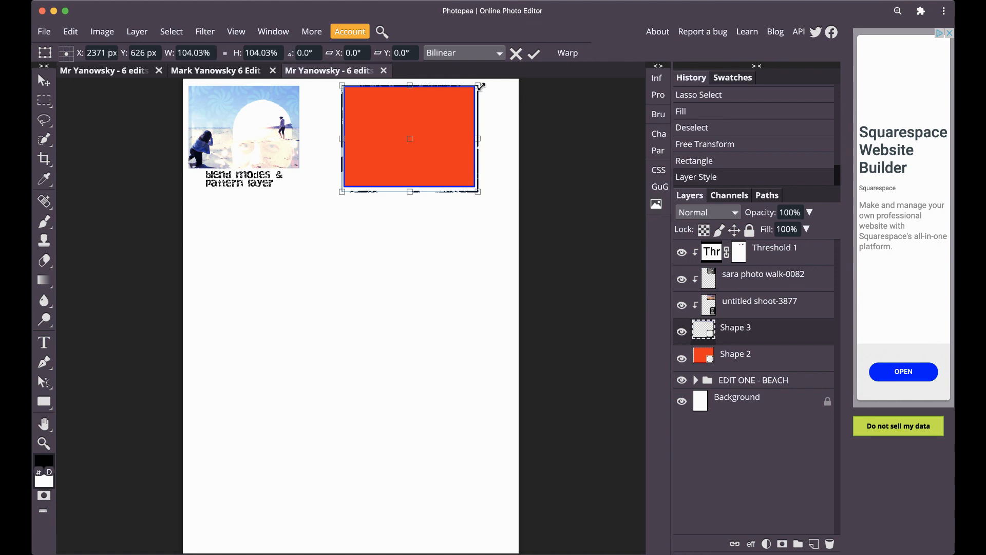
left_click_drag(481, 86, 480, 82)
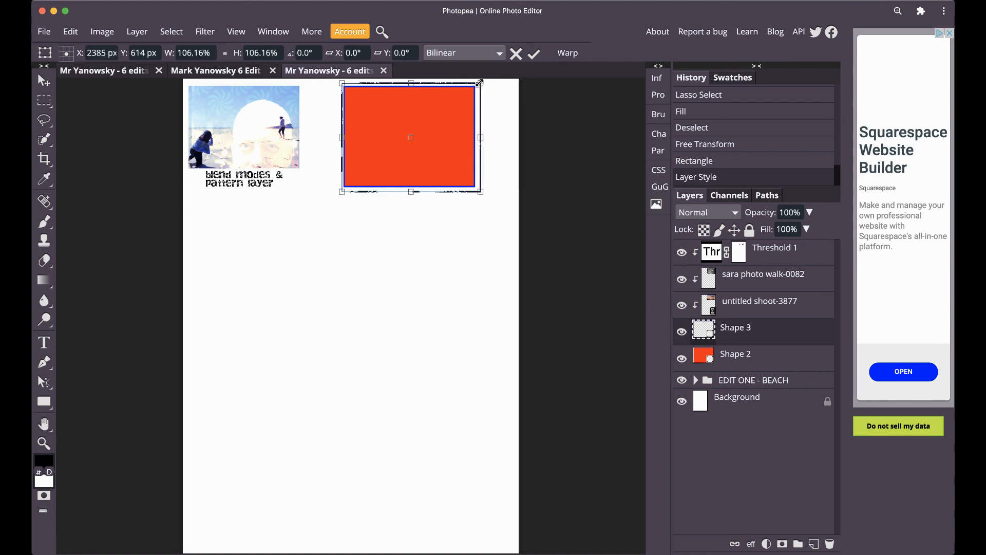
left_click_drag(341, 83, 337, 82)
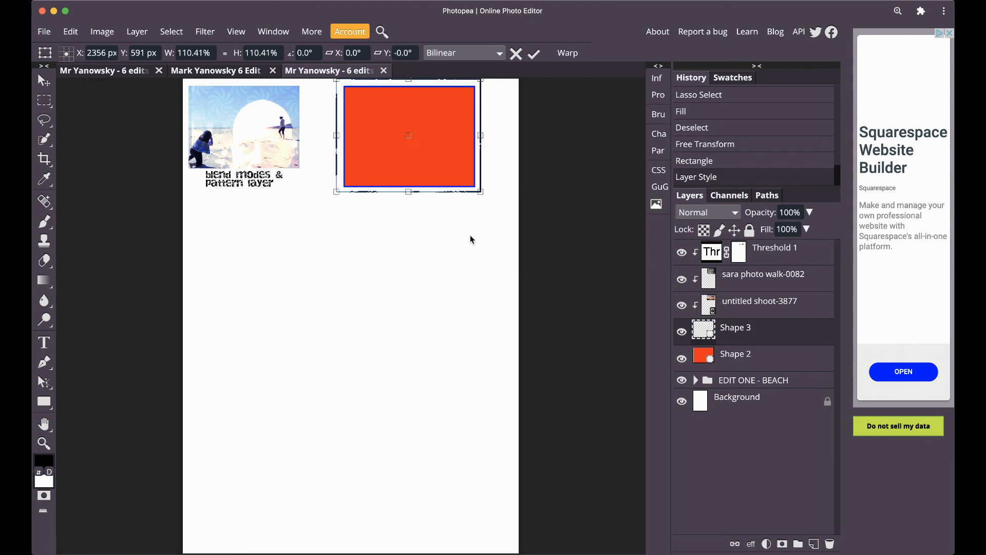
key("Return")
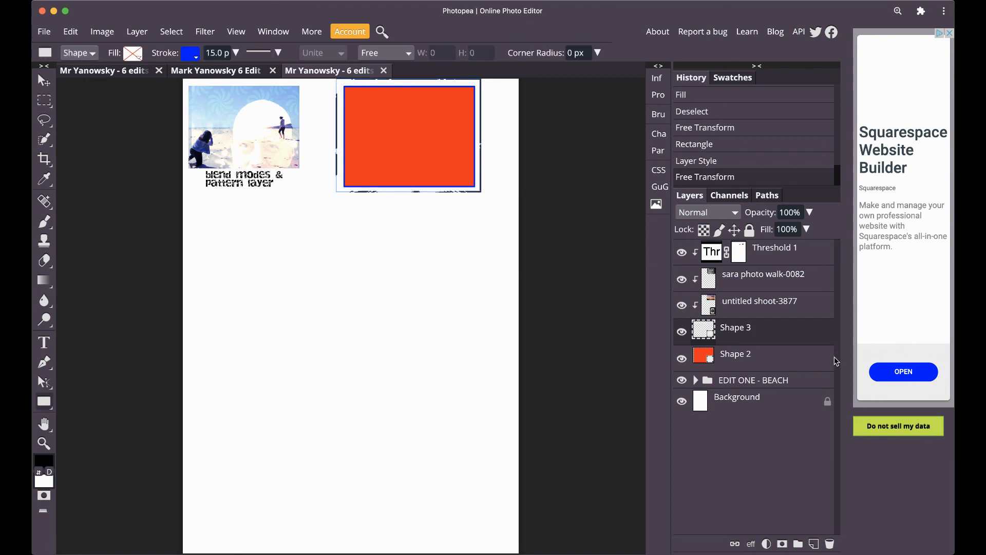
Step: Bring the Shape 3 layer to the top of the layer stack and move the frame slightly down to surround the cat edit evenly
left_click_drag(807, 331, 780, 242)
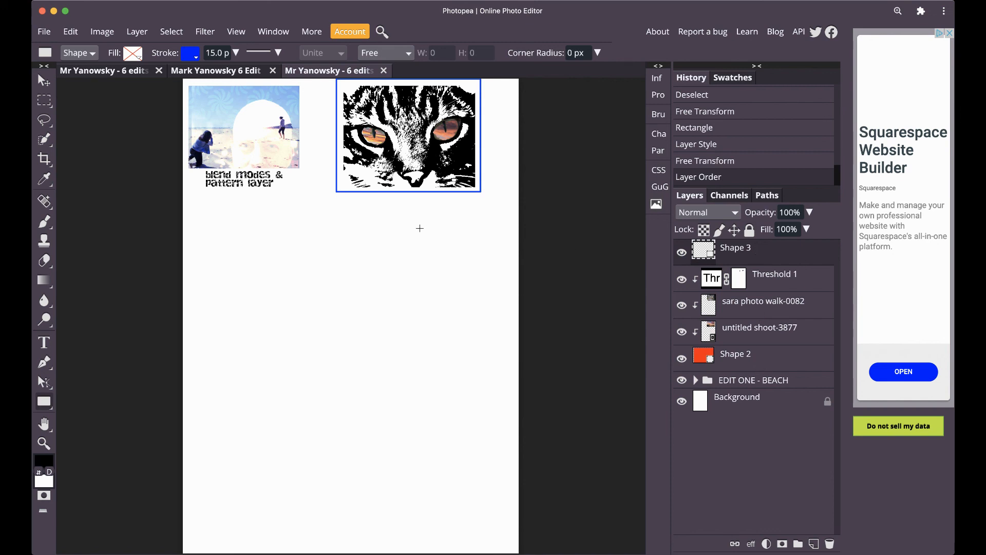
left_click(44, 80)
left_click_drag(436, 182, 435, 190)
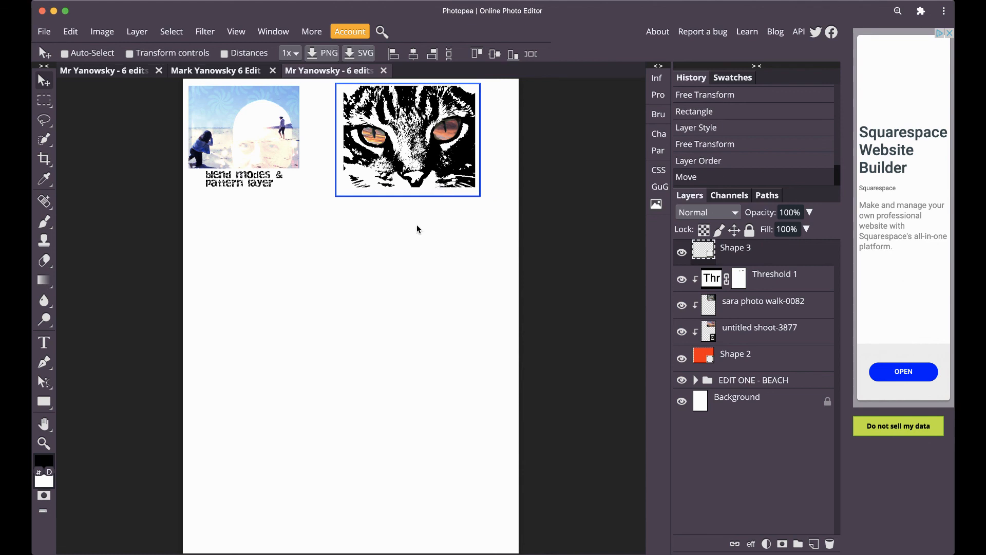
Step: Create a paragraph text box below the blue-framed cat edit and set its font to Economica Regular
left_click(44, 343)
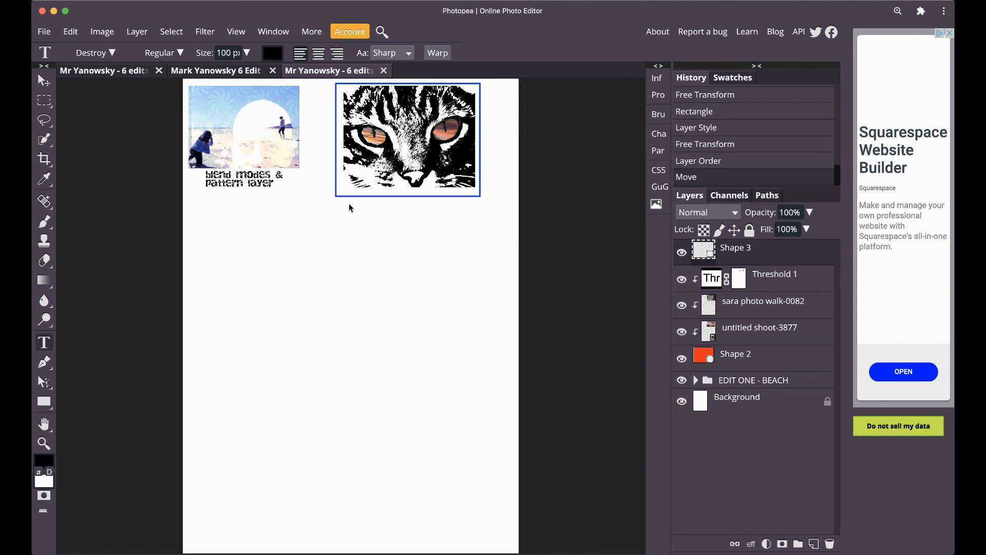
left_click_drag(351, 204, 473, 249)
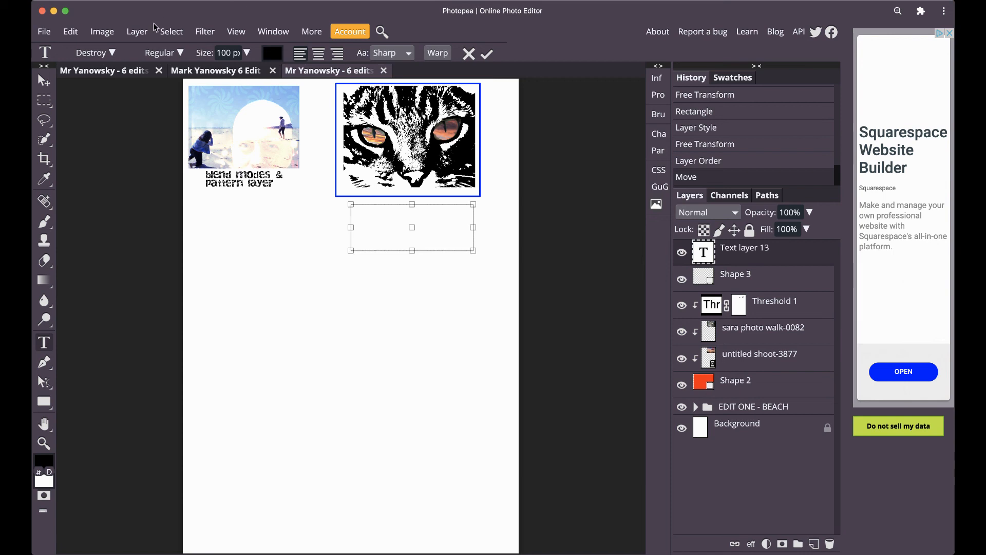
left_click(112, 54)
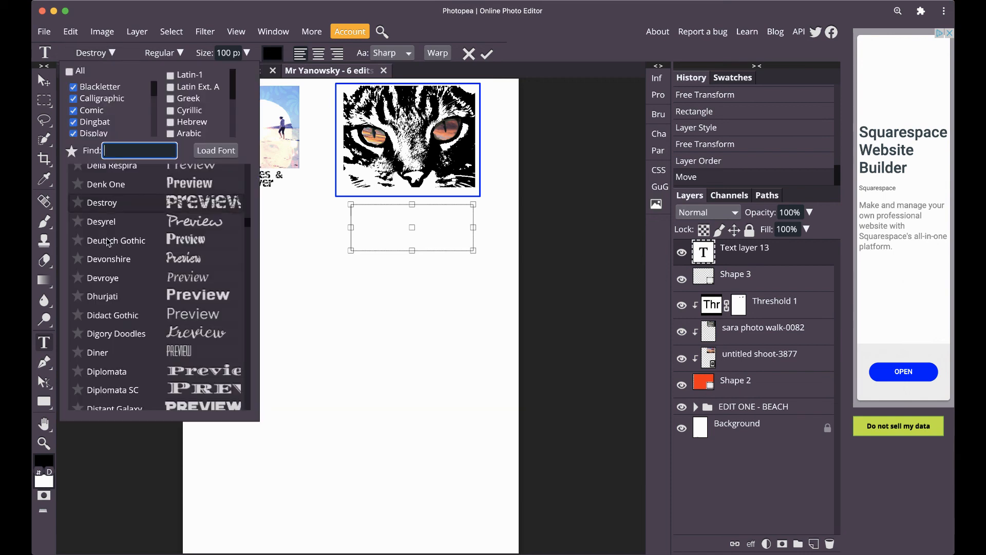
scroll(190, 300, "down", 8)
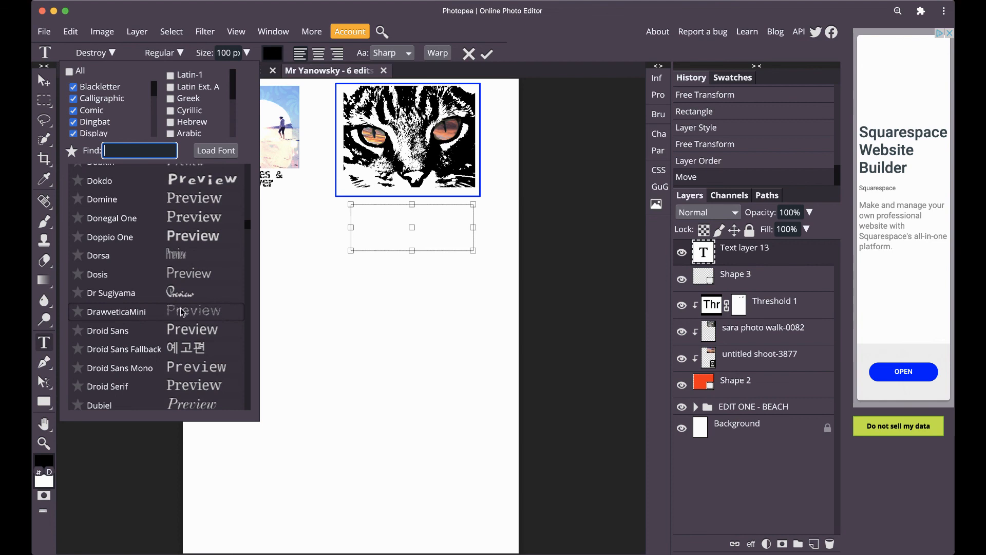
scroll(178, 319, "down", 10)
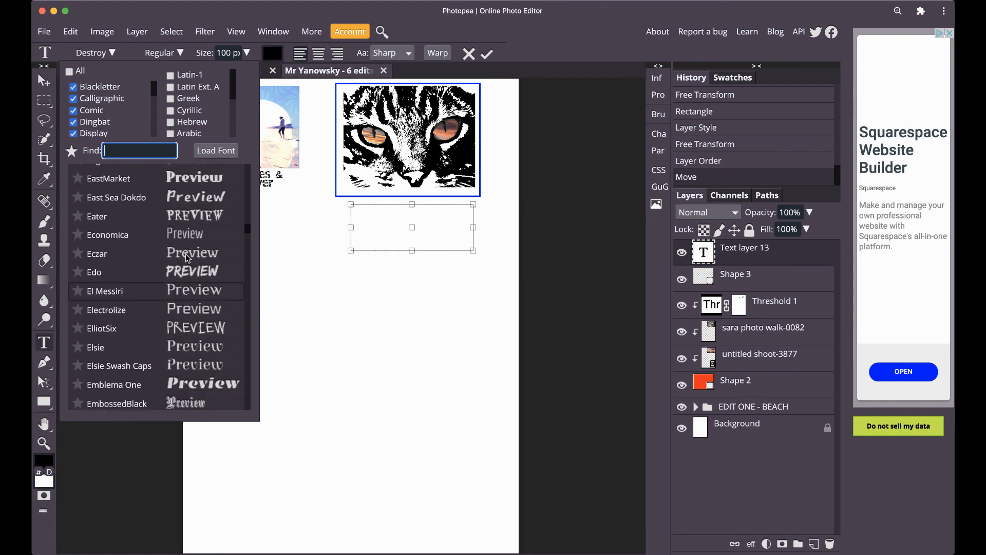
left_click(206, 233)
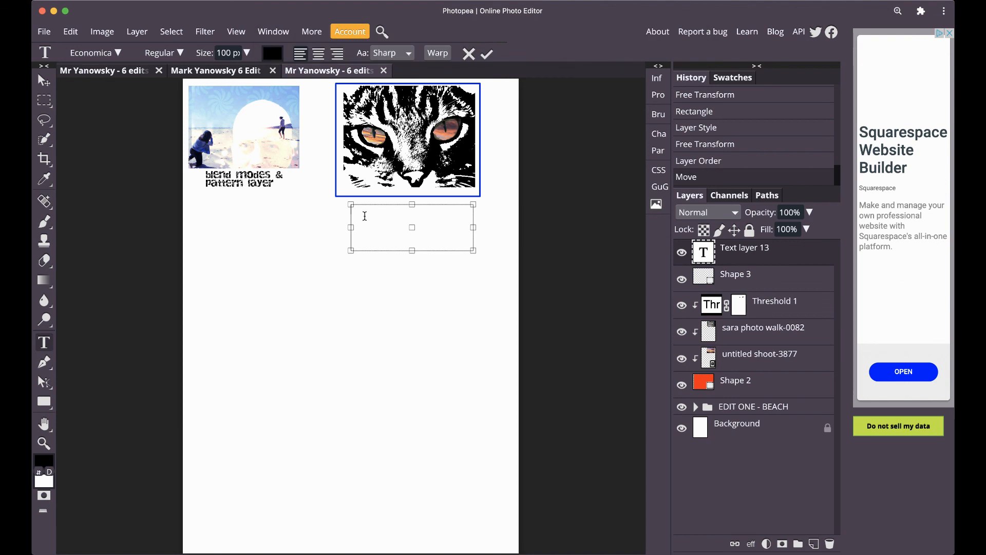
Step: Enter the two-line caption "selection tools & cut" and "threshold adjustment" in the text box
type("Selection")
type("tools & cut")
key("Return")
type("threshold adjustment")
Step: Shrink the caption's text box to fit its two lines and move the caption to sit centred just beneath the blue frame
left_click_drag(413, 251, 412, 230)
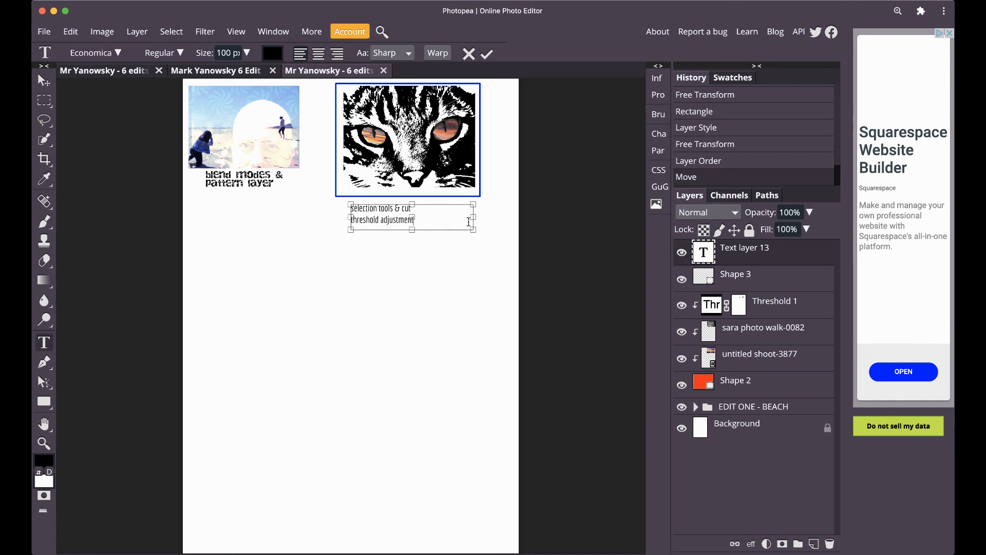
left_click_drag(473, 216, 423, 217)
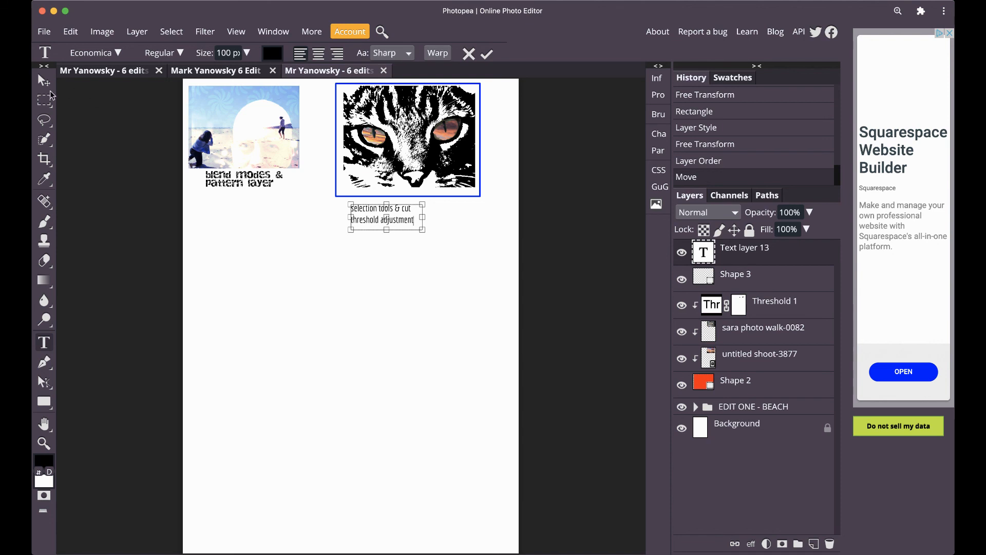
left_click(43, 81)
left_click_drag(377, 218, 393, 212)
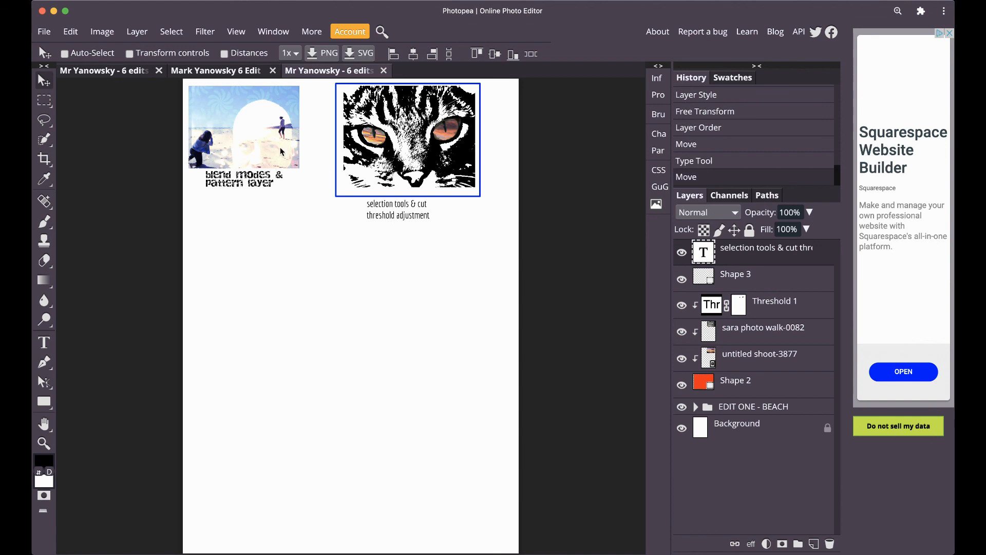
Step: Group all the cat edit layers, from Shape 2 up to the caption, into a folder named "EDIT TWO - CAT"
left_click(815, 387)
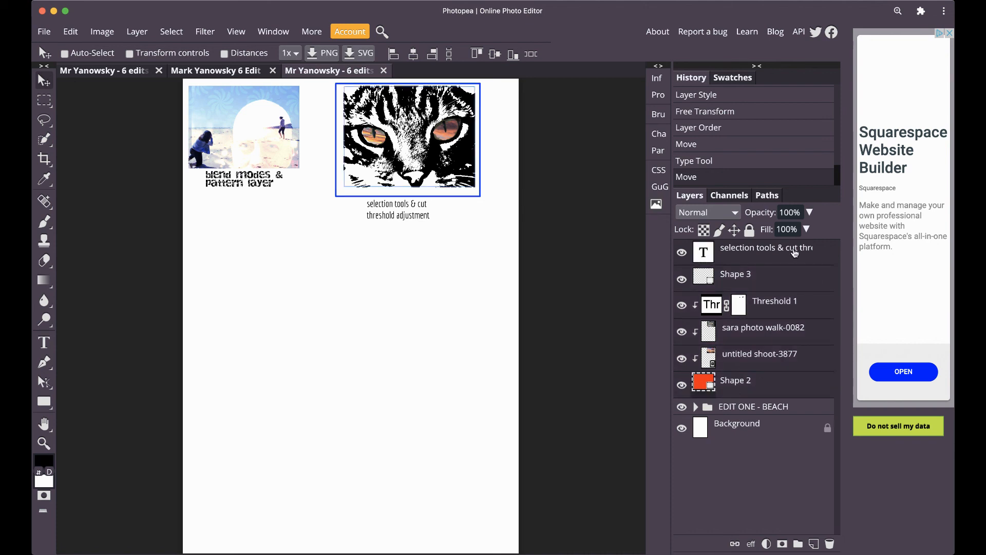
left_click(798, 544)
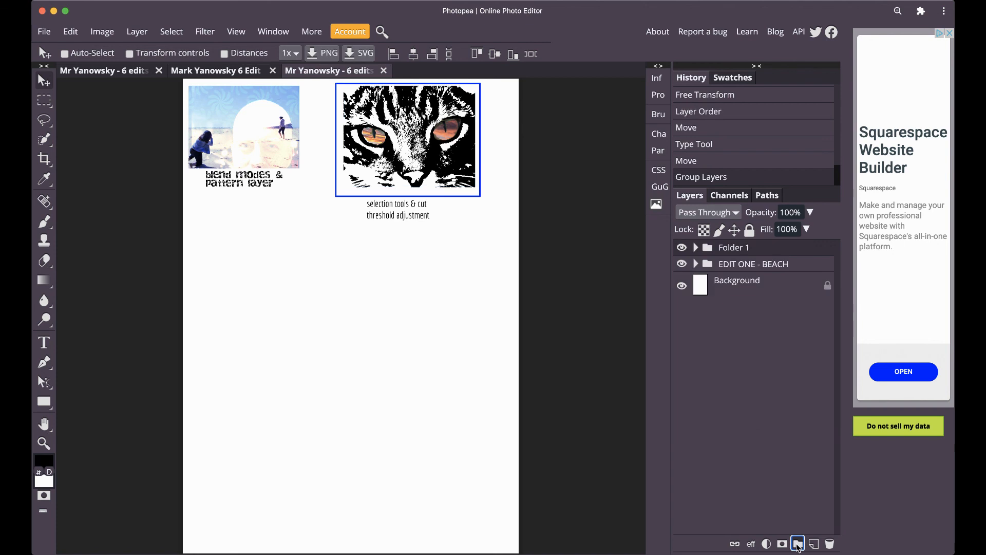
double_click(734, 248)
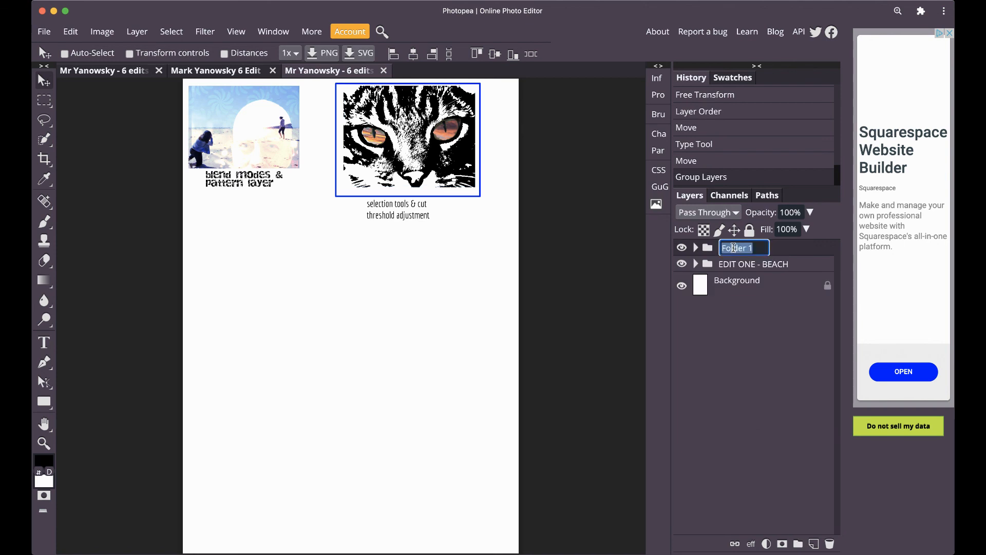
type("EDIT ")
type("TWO - CAT")
left_click(749, 336)
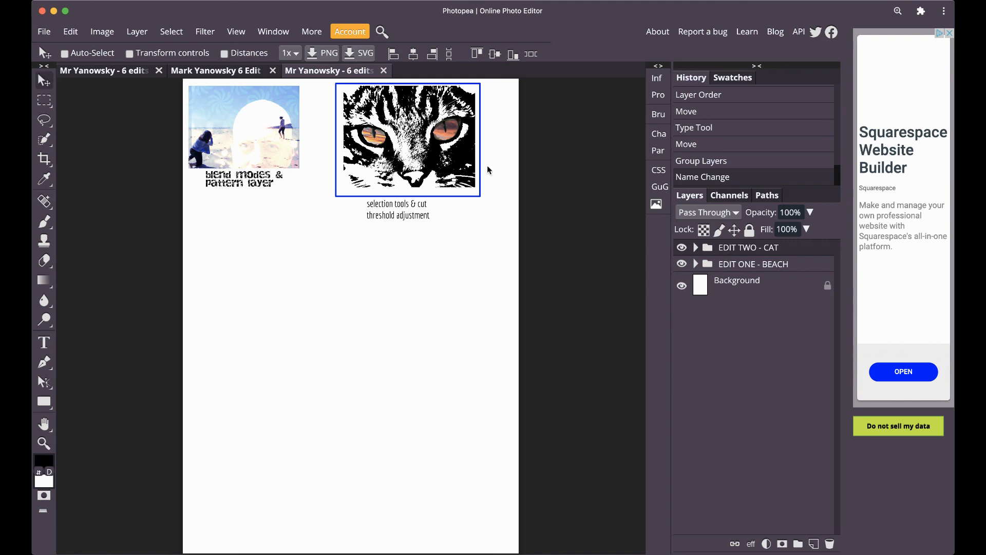
Step: Scale the EDIT TWO - CAT group proportionally to about 80% and reposition it near the page's upper edge beside the beach edit
mouse_move(455, 180)
left_mouse_down()
mouse_move(481, 228)
mouse_move(473, 228)
mouse_move(465, 175)
mouse_move(465, 194)
left_mouse_up()
left_click(130, 54)
left_click_drag(530, 229, 478, 202)
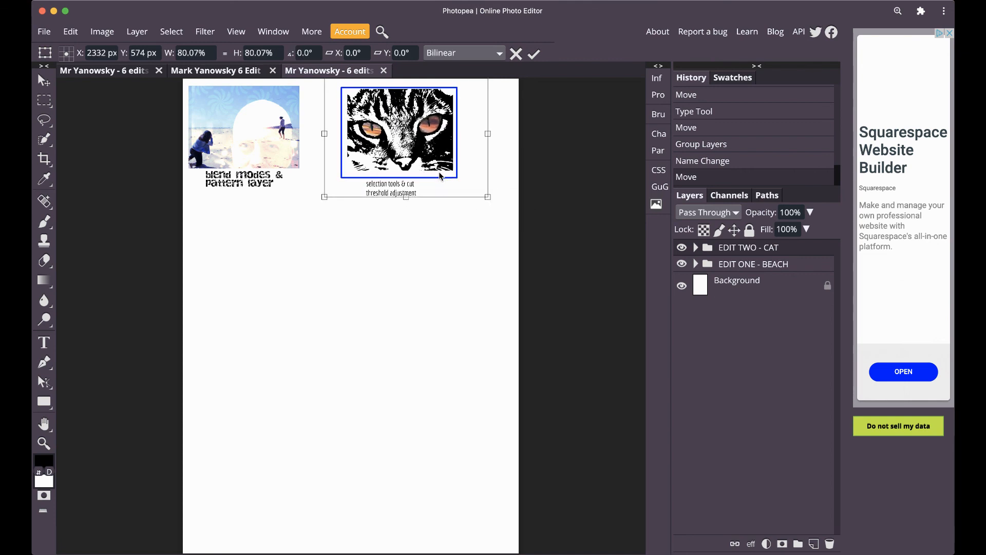
left_click_drag(424, 174, 440, 175)
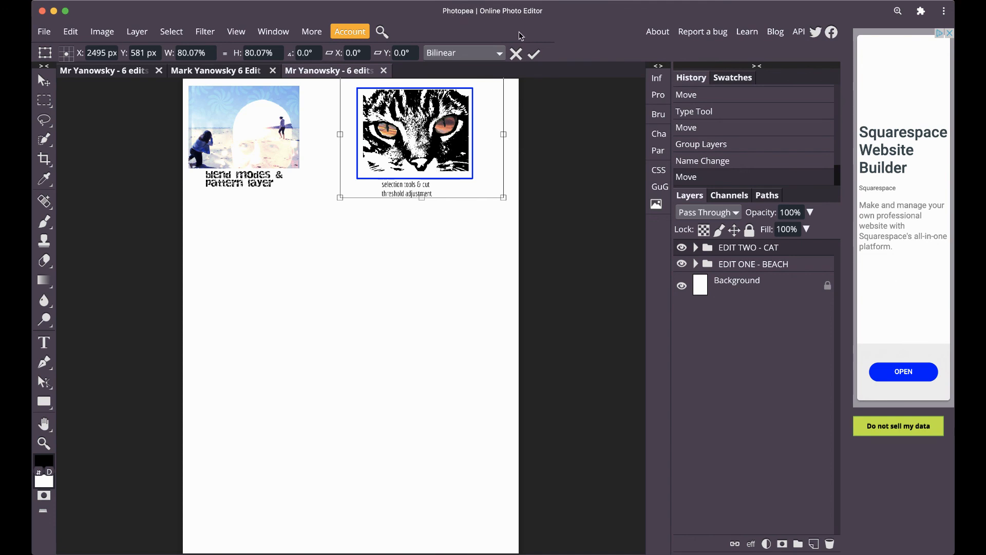